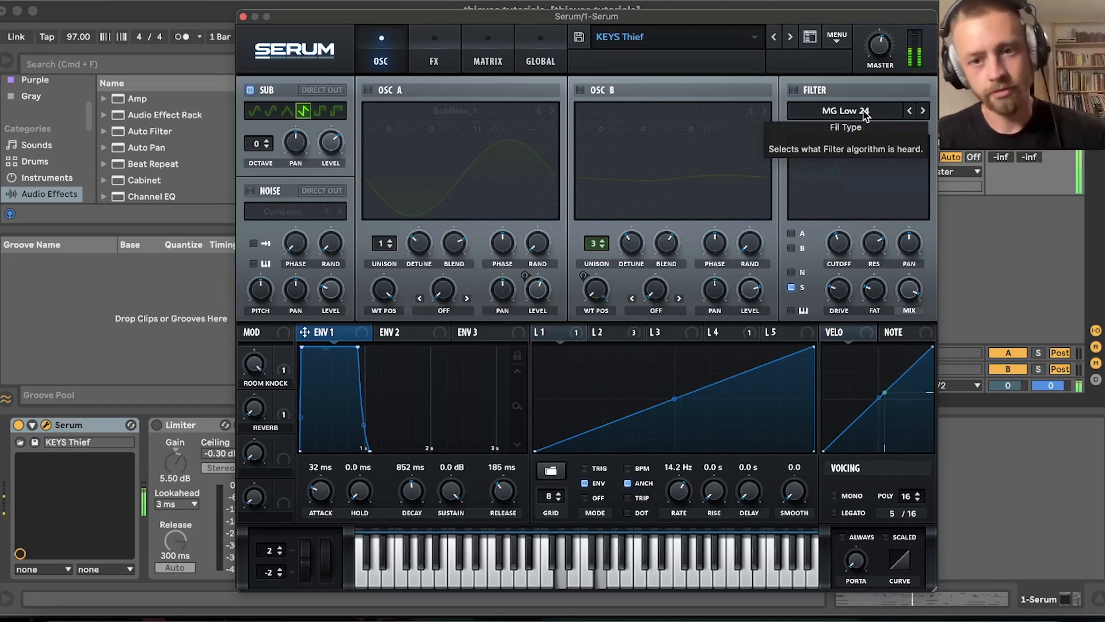
# - Turn on the noise oscillator with the CymLoop sample from the Organics category
pyautogui.click(250, 190)
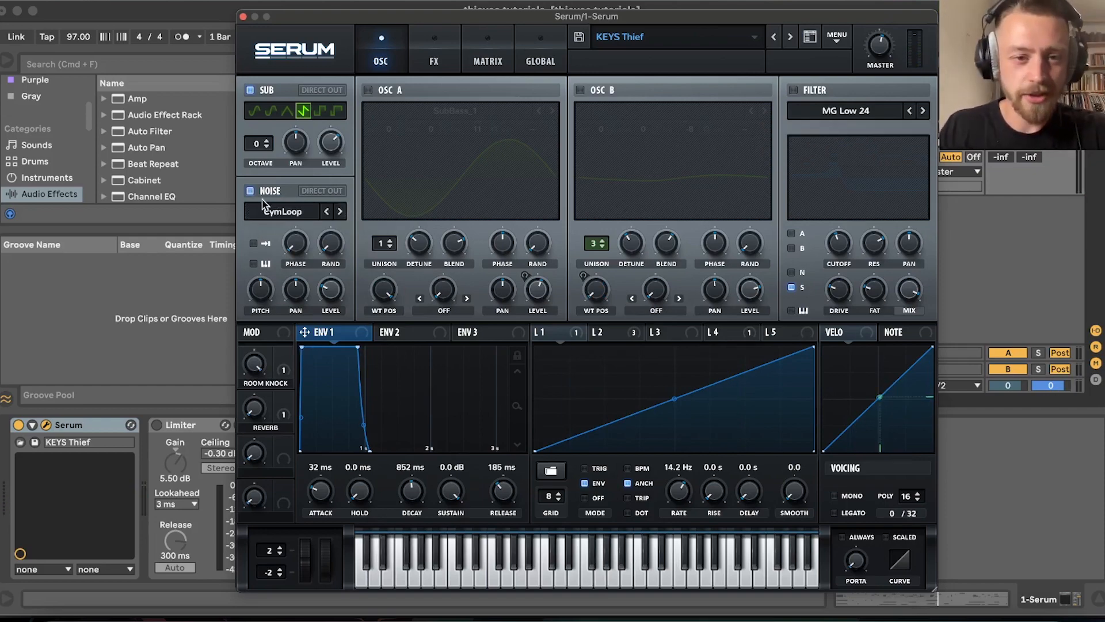
pyautogui.click(285, 211)
pyautogui.moveTo(322, 300)
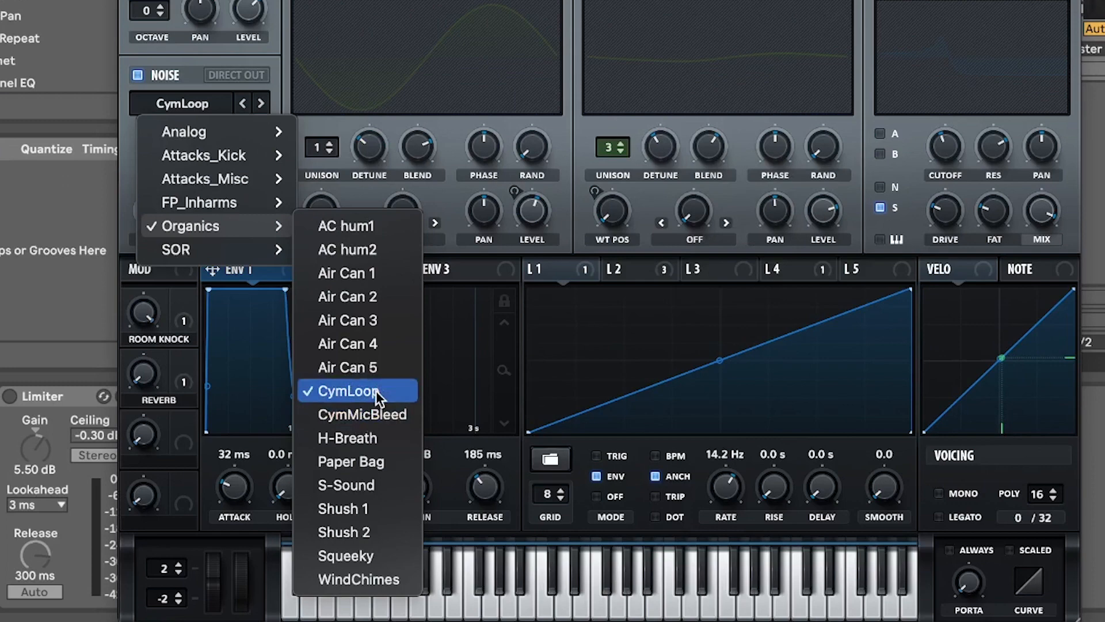
pyautogui.click(253, 45)
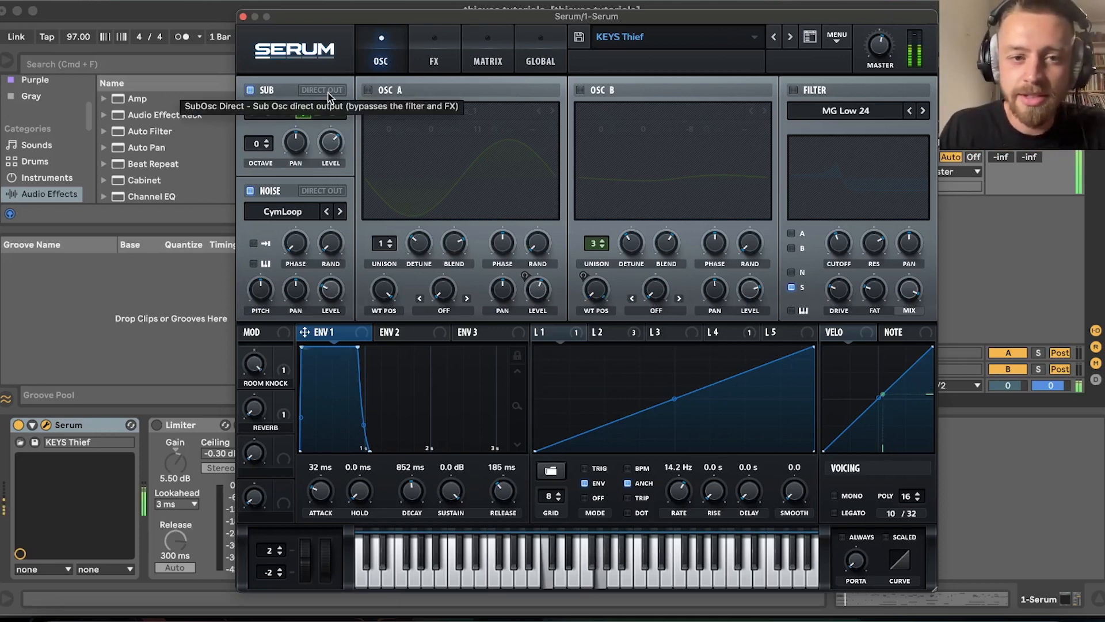
# - Compare the sound with and without the noise oscillator during playback, leaving it on
pyautogui.click(250, 191)
pyautogui.click(251, 191)
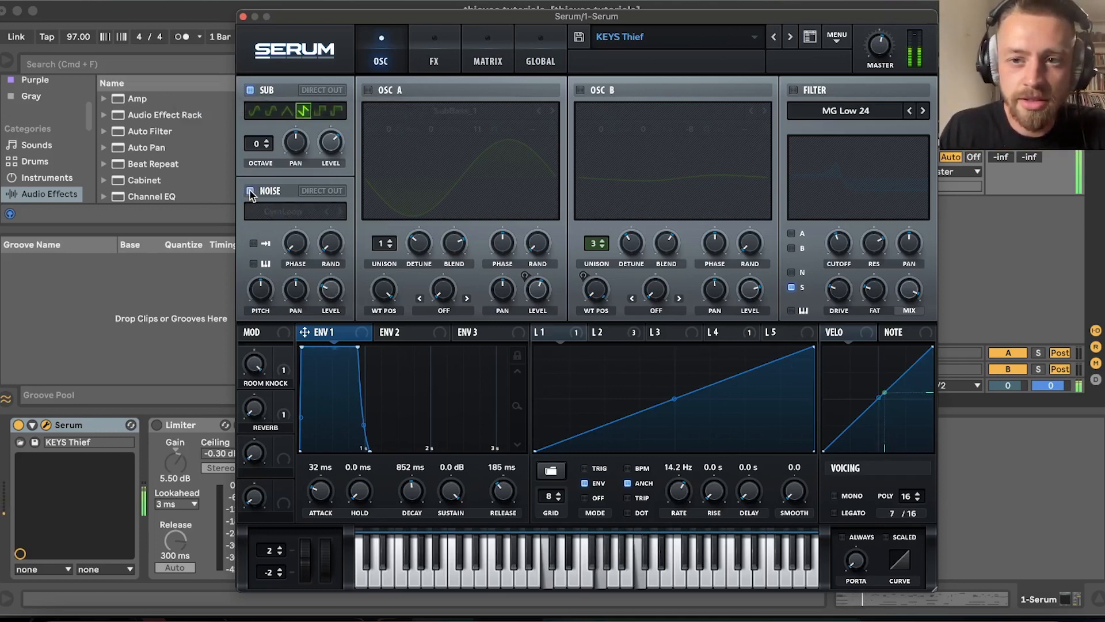
pyautogui.click(250, 191)
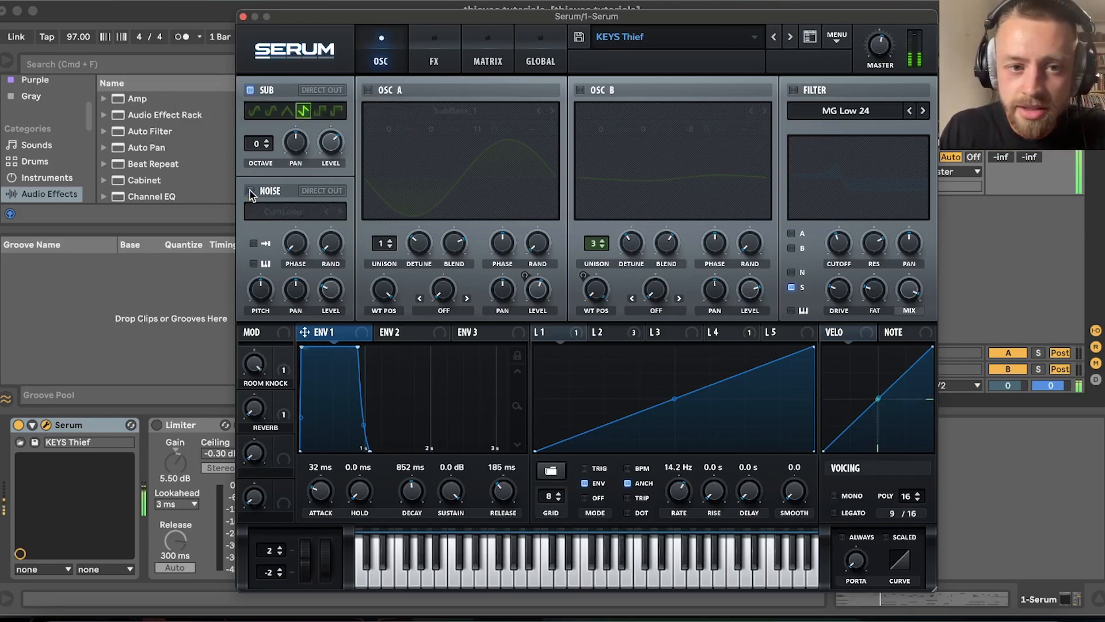
pyautogui.click(250, 191)
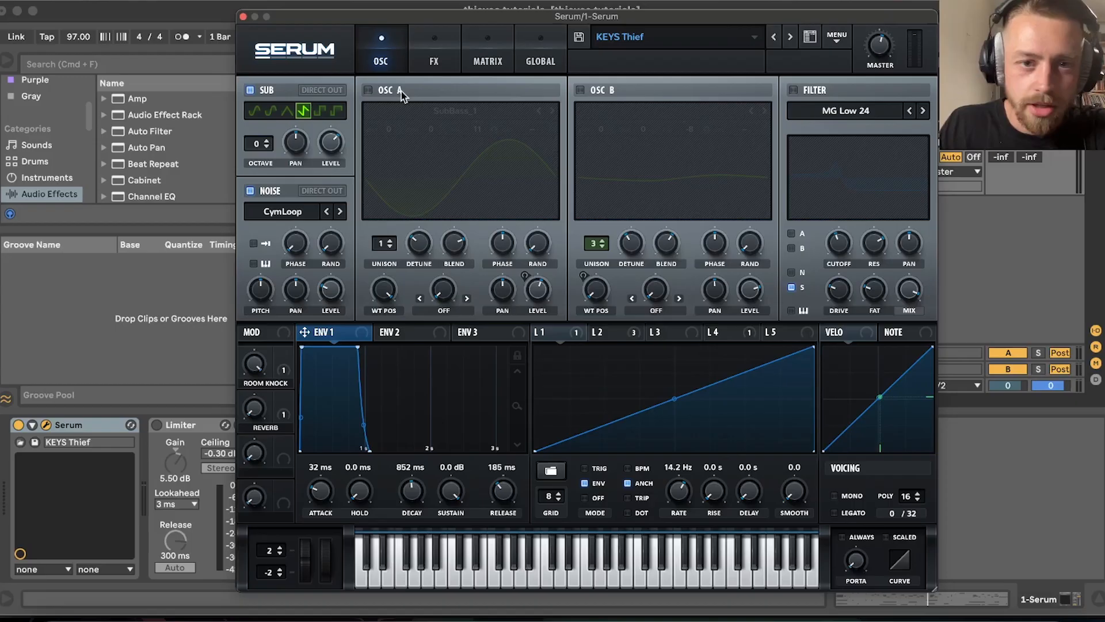
# - Turn on oscillator A with the SubBass_1 wavetable and raise its wavetable position to the maximum
pyautogui.click(397, 91)
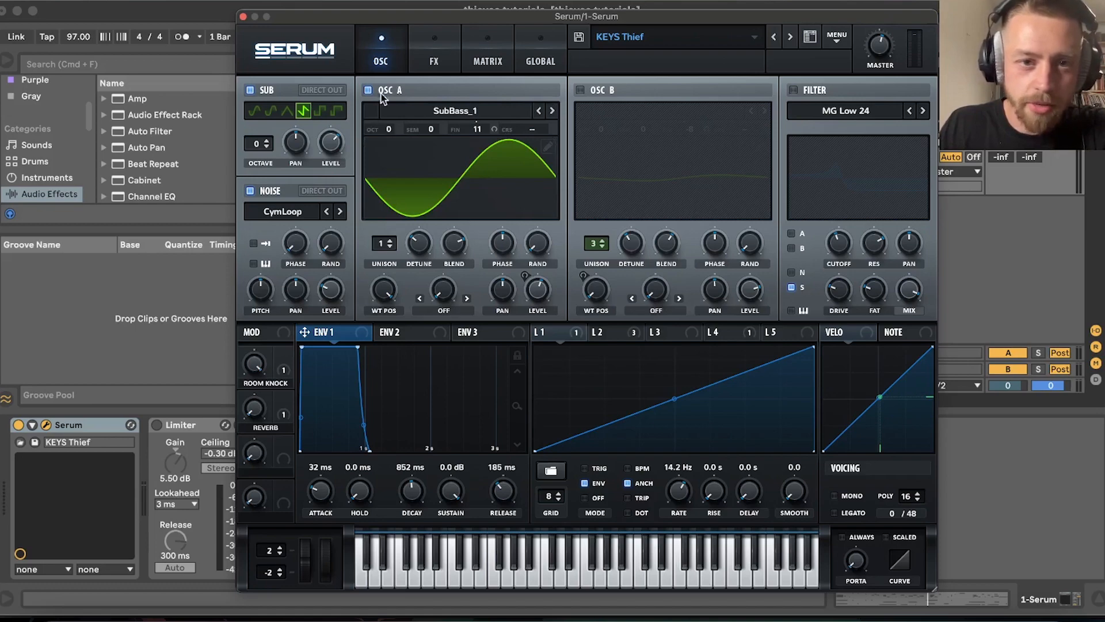
pyautogui.click(465, 114)
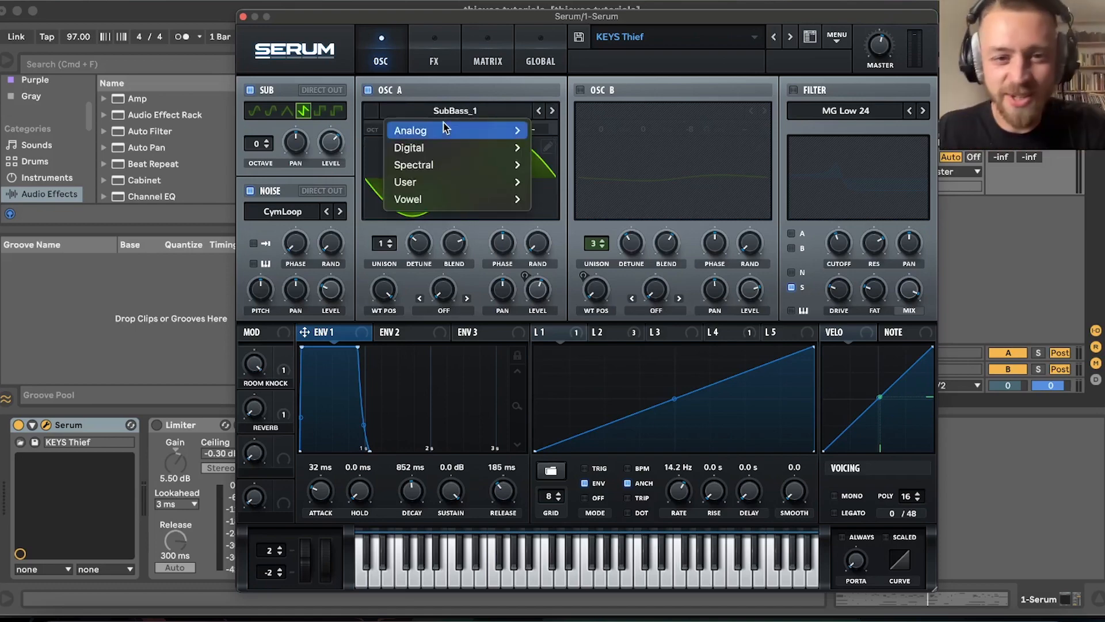
pyautogui.moveTo(437, 131)
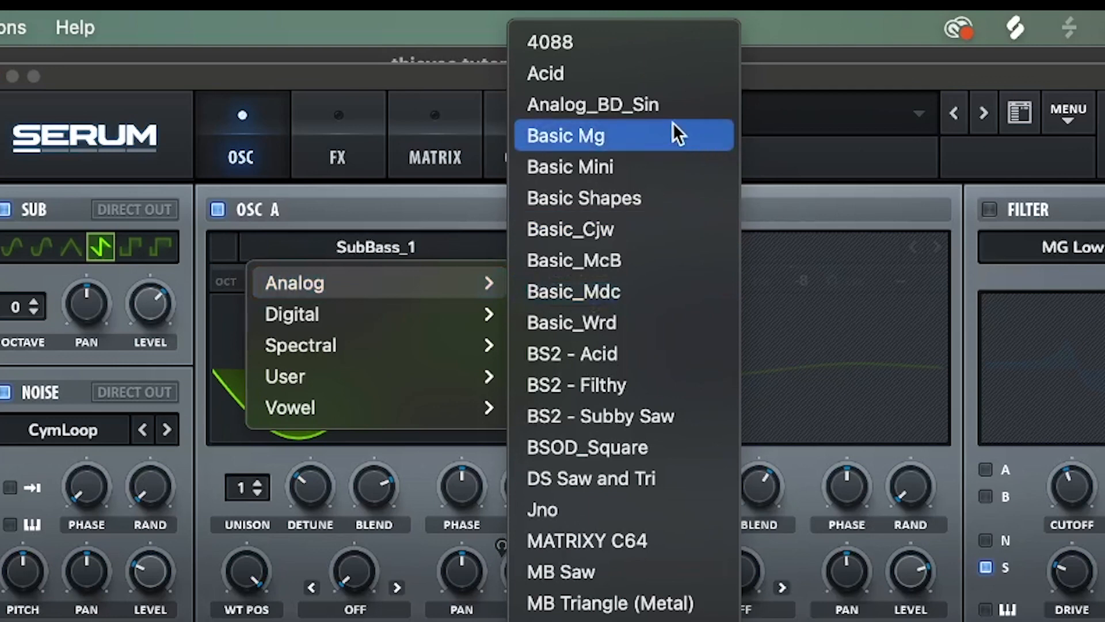
pyautogui.click(639, 104)
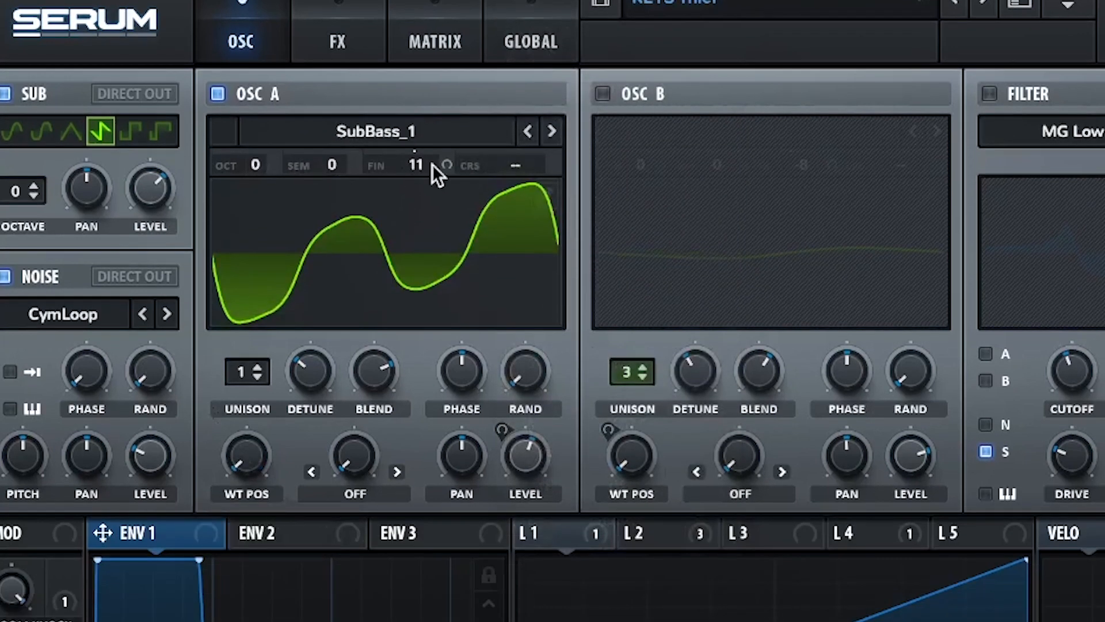
pyautogui.moveTo(254, 462); pyautogui.dragTo(254, 403)
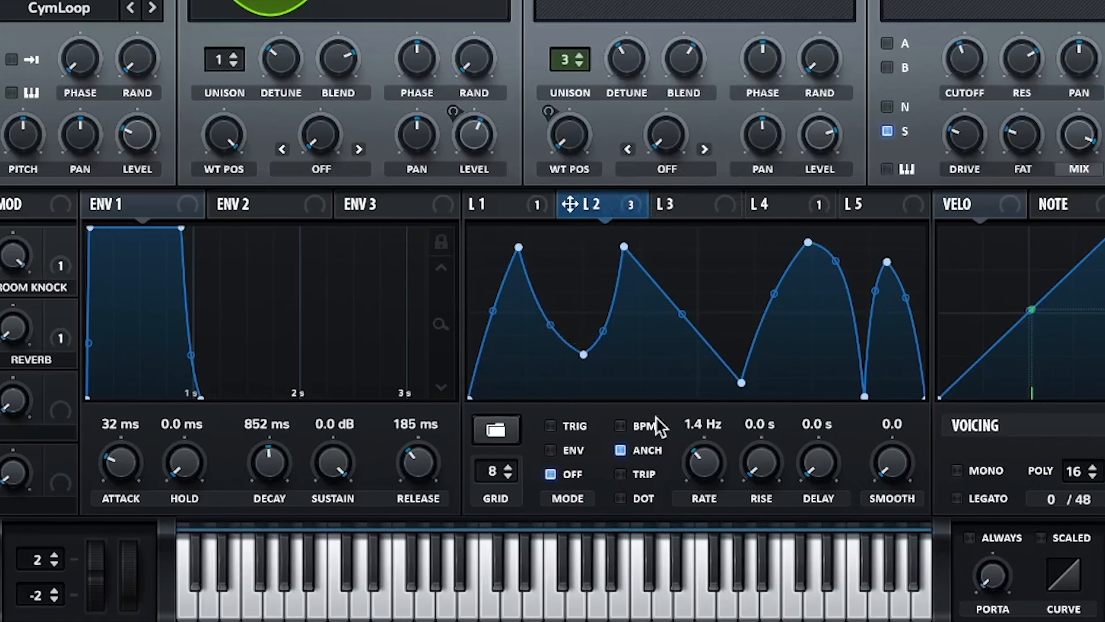
# - Browse the User and Misc shape presets for LFO 2 and check the project tempo
pyautogui.click(505, 431)
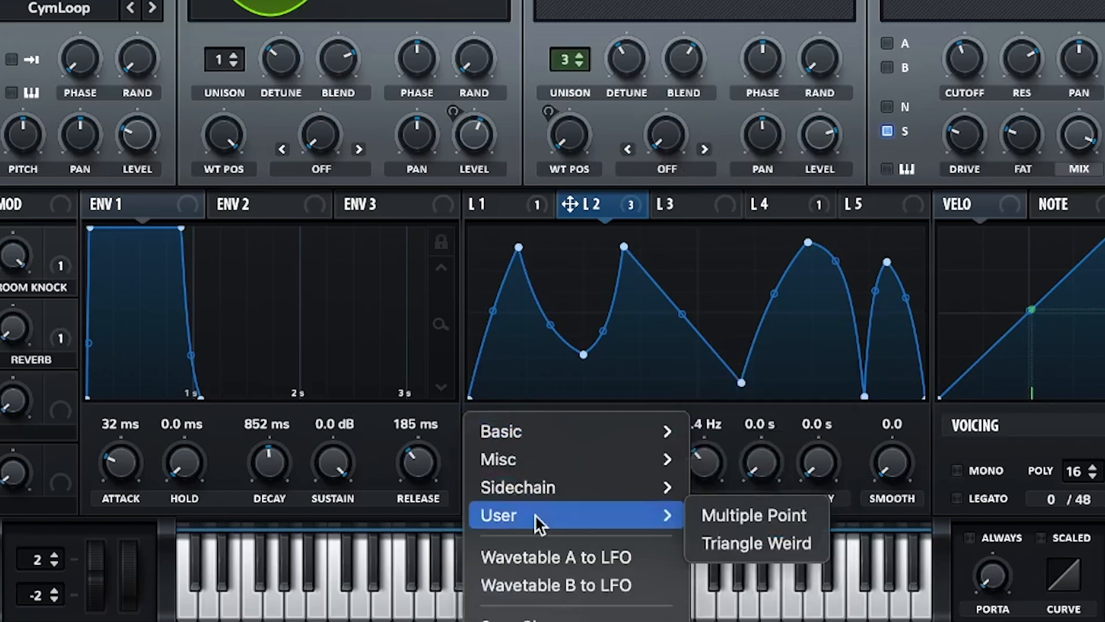
pyautogui.moveTo(573, 457)
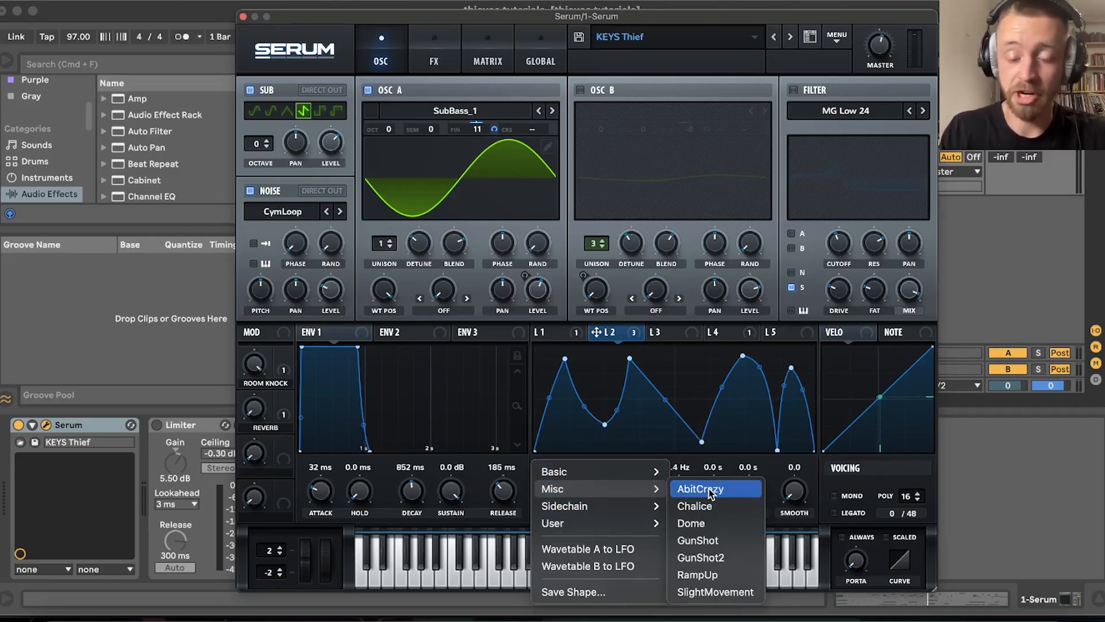
pyautogui.click(754, 457)
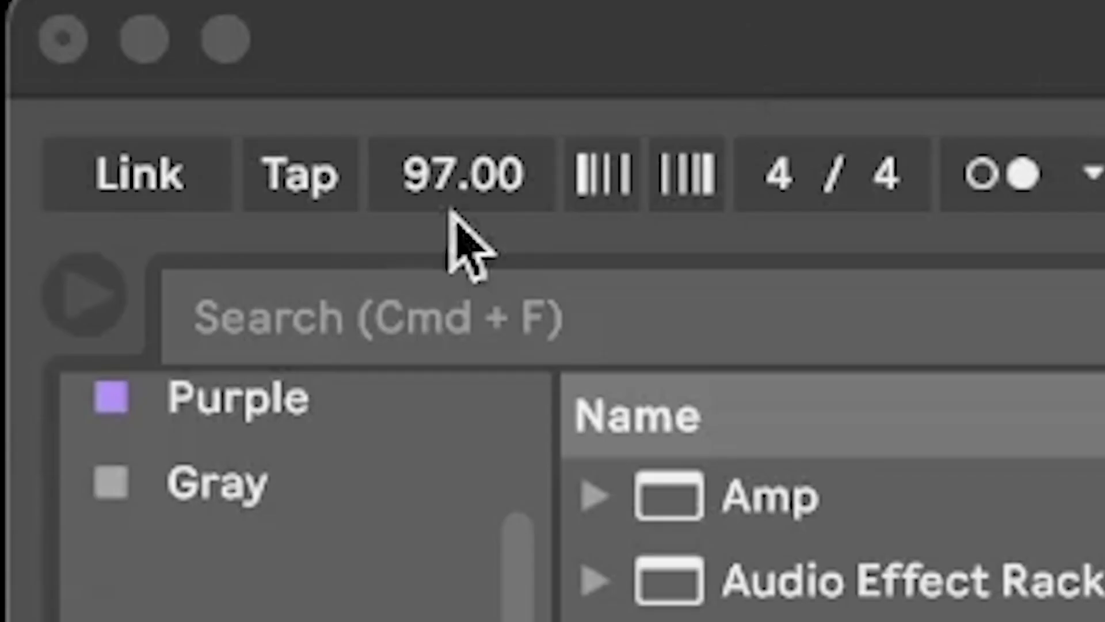
pyautogui.click(513, 173)
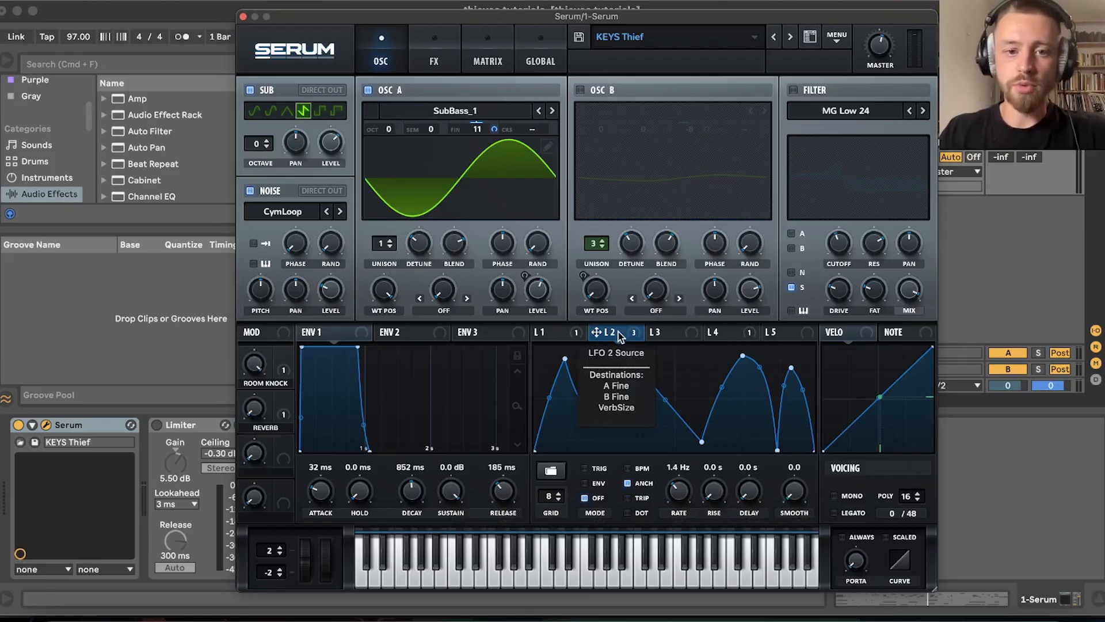
# - Review LFO 2's modulation destinations and its amounts in the modulation matrix, including during playback
pyautogui.moveTo(598, 332); pyautogui.dragTo(617, 352)
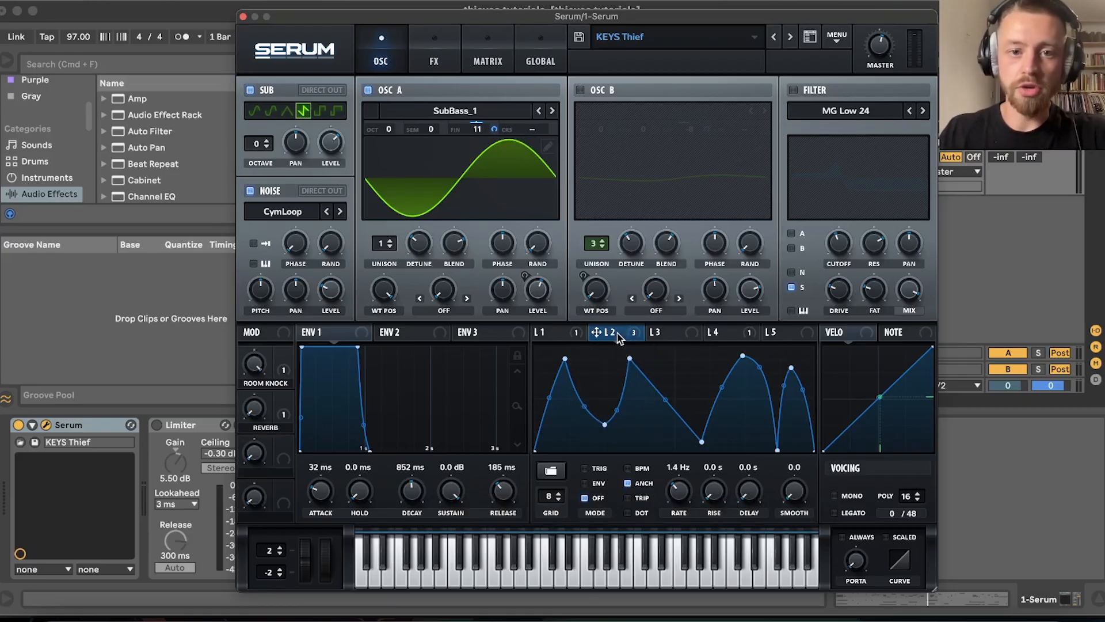
pyautogui.click(481, 49)
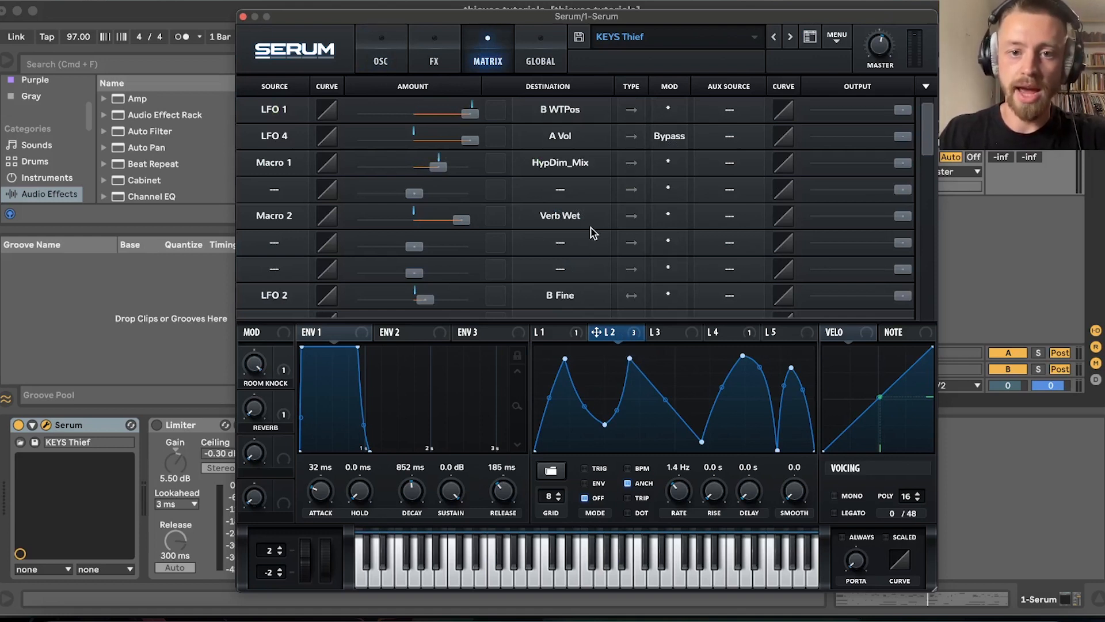
pyautogui.scroll(-5, 590, 229)
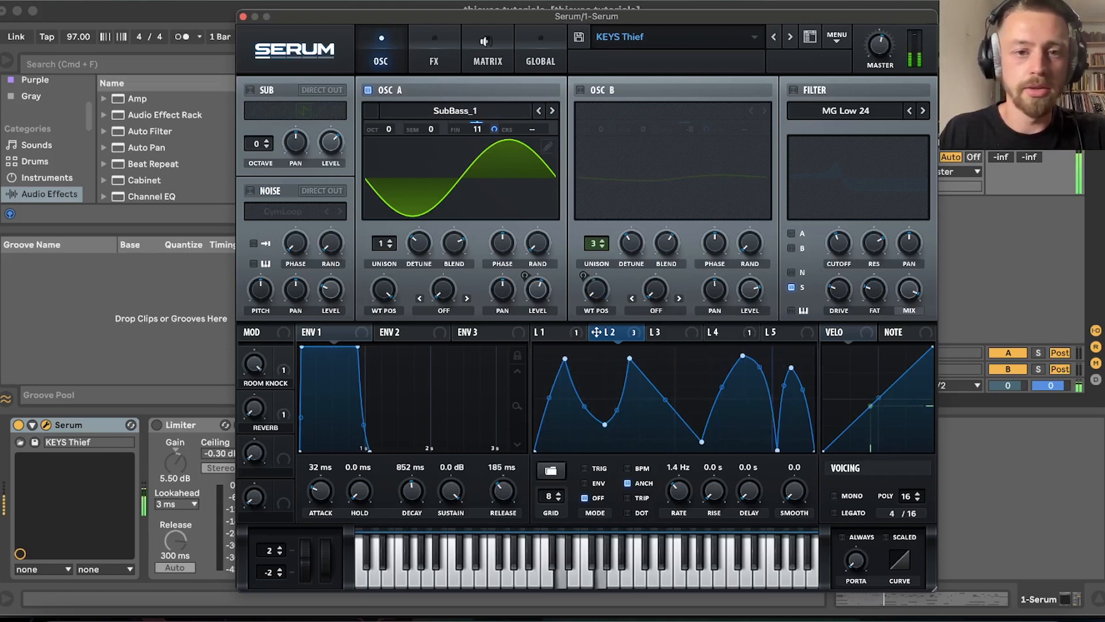
pyautogui.click(444, 52)
pyautogui.click(488, 57)
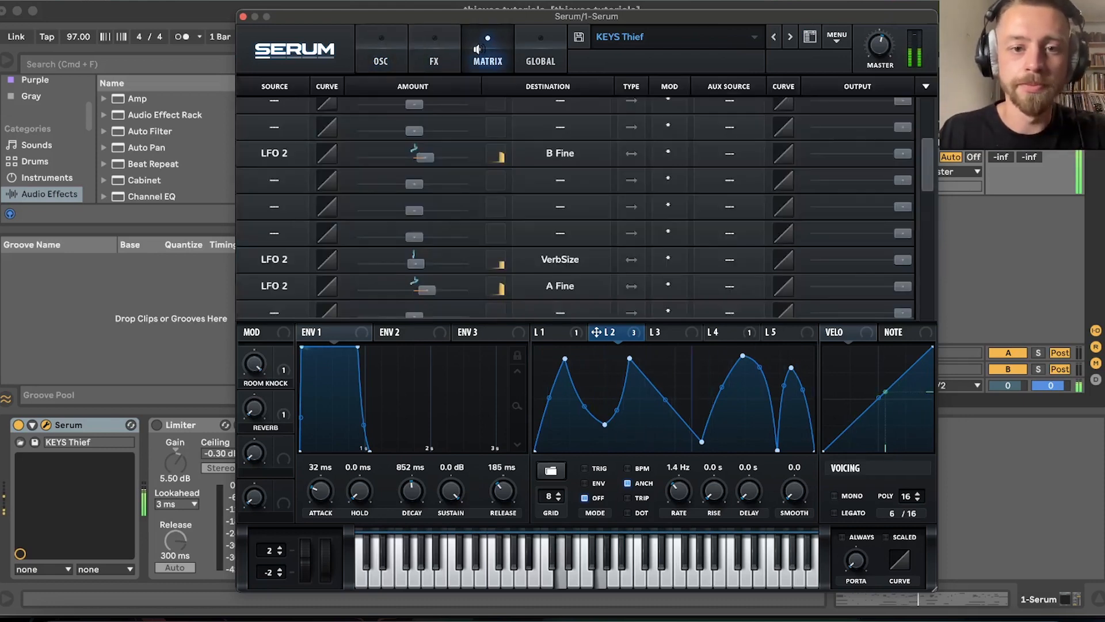
pyautogui.click(381, 54)
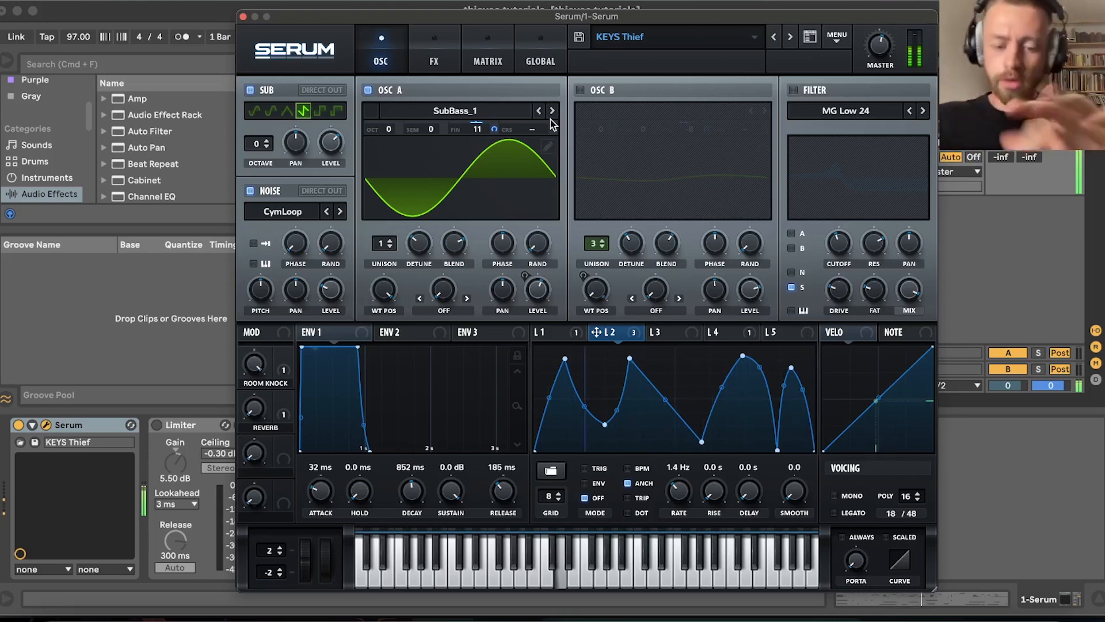
# - Reactivate LFO 4's bypassed modulation of oscillator A's level and play the clip to hear it
pyautogui.click(740, 340)
pyautogui.click(796, 337)
pyautogui.click(752, 332)
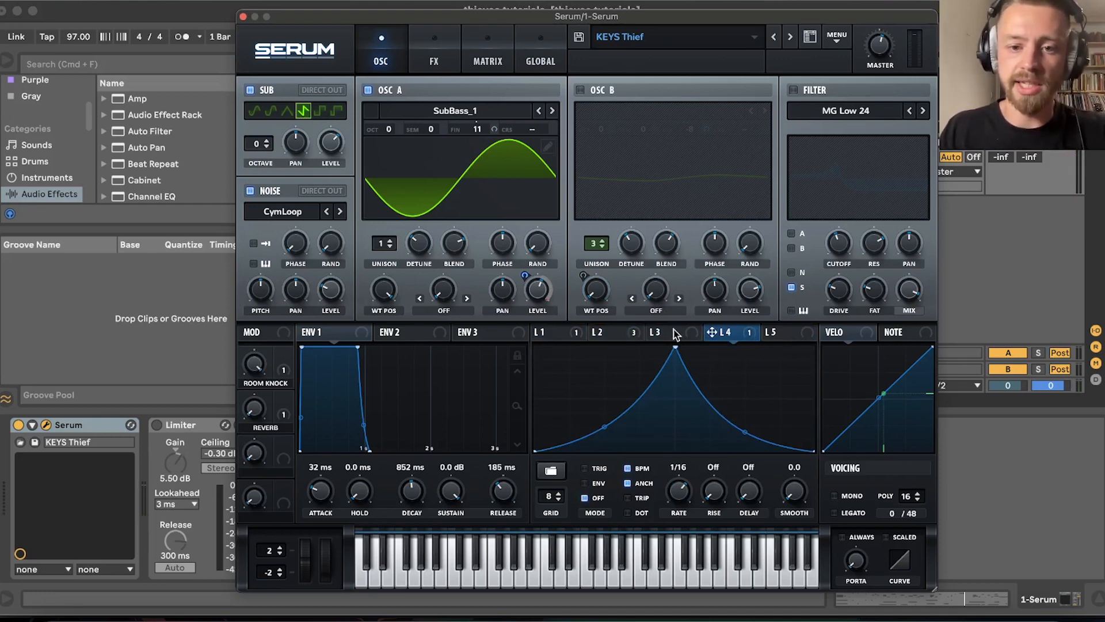
pyautogui.rightClick(538, 288)
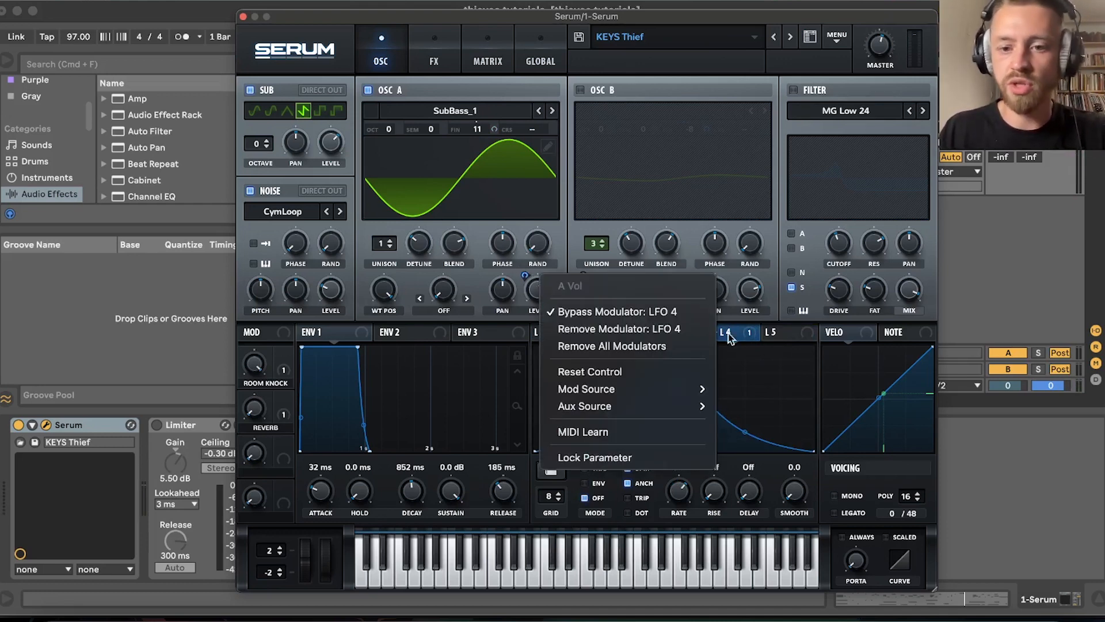
pyautogui.click(655, 312)
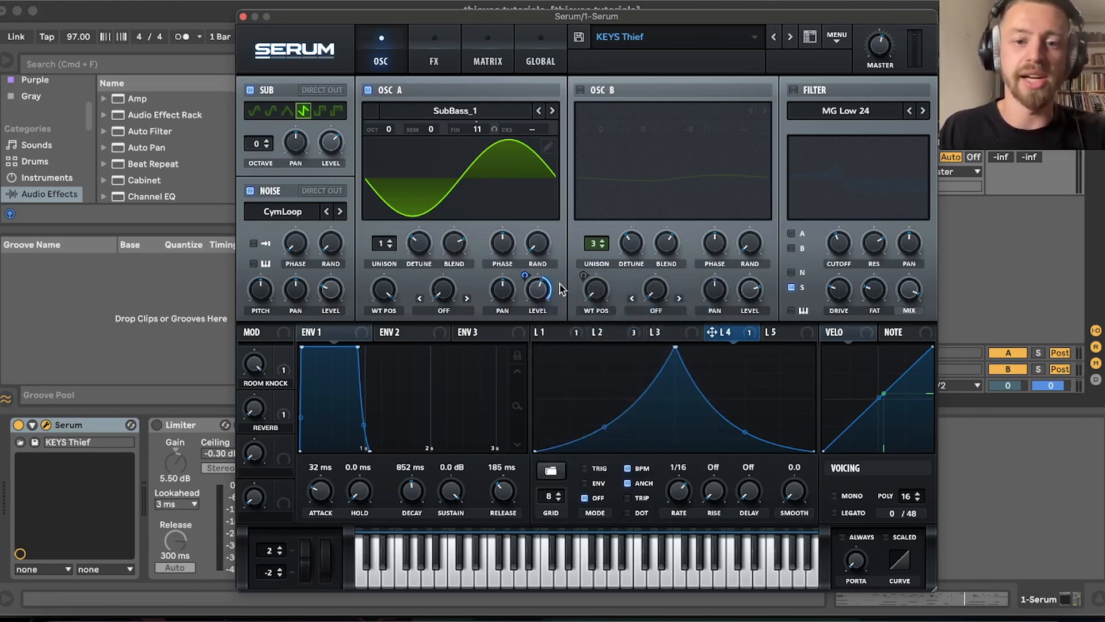
pyautogui.press('space')
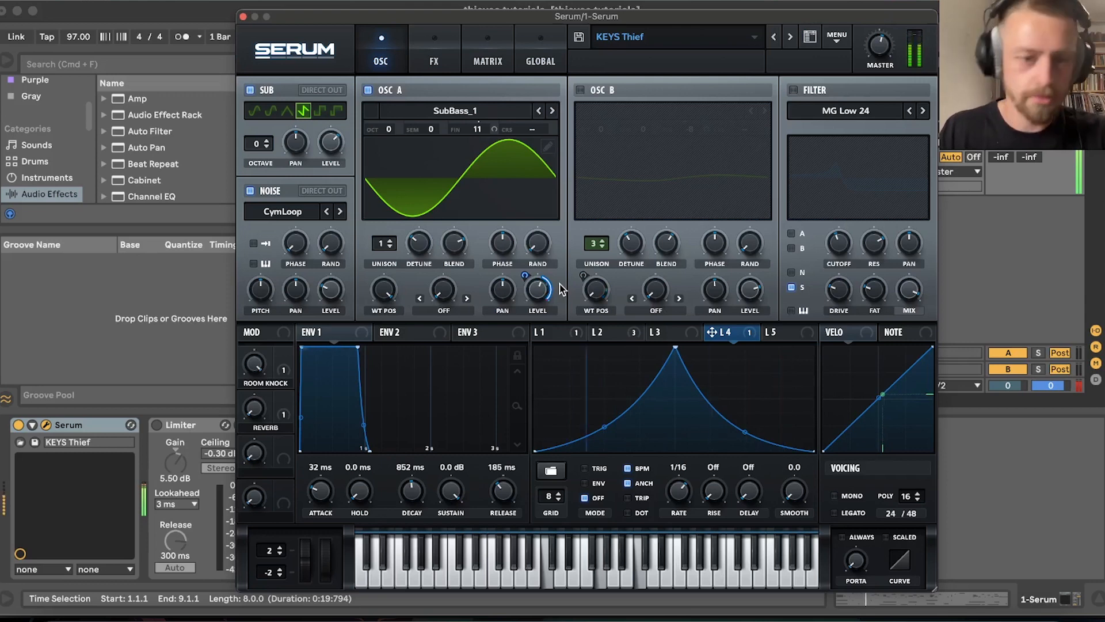
pyautogui.press('space')
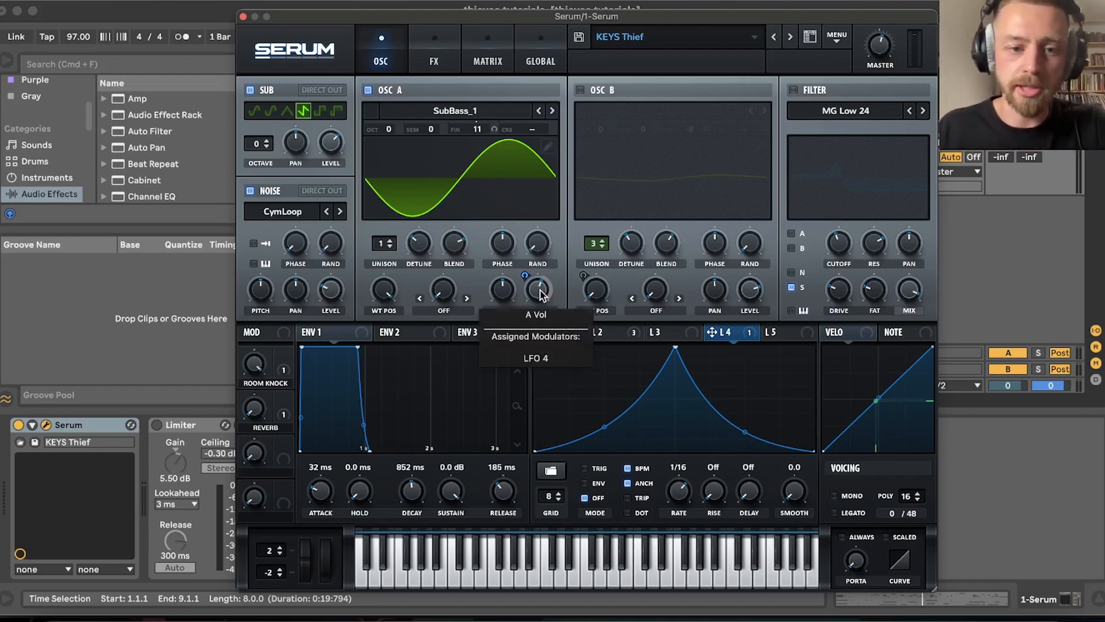
# - Turn on oscillator B and display LFO 2, the modulator of its fine tuning
pyautogui.click(606, 86)
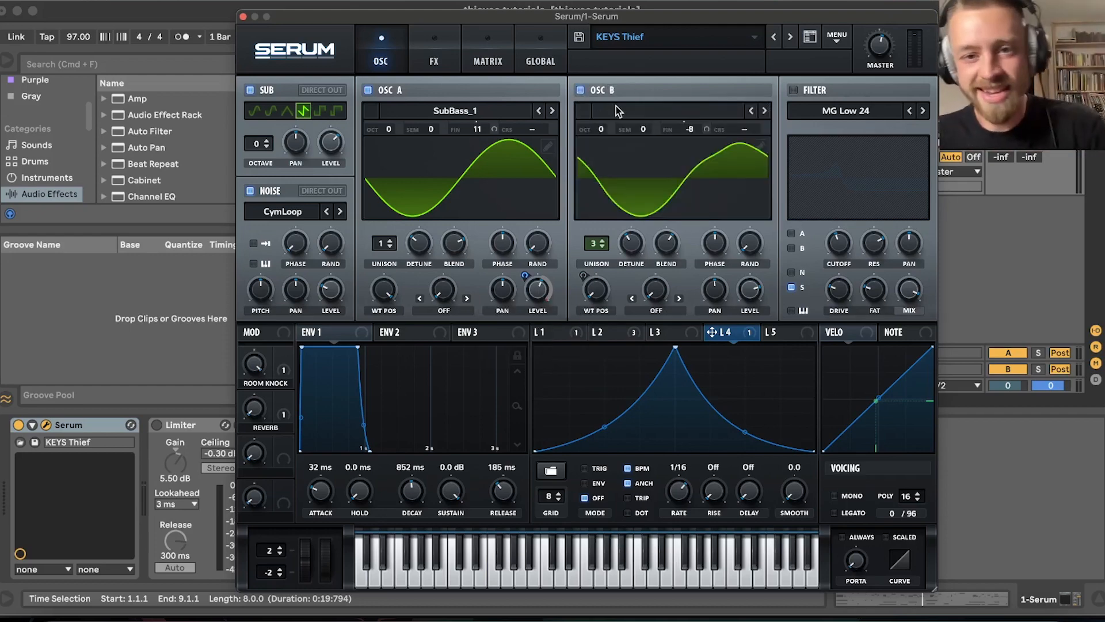
pyautogui.moveTo(690, 124); pyautogui.dragTo(684, 129)
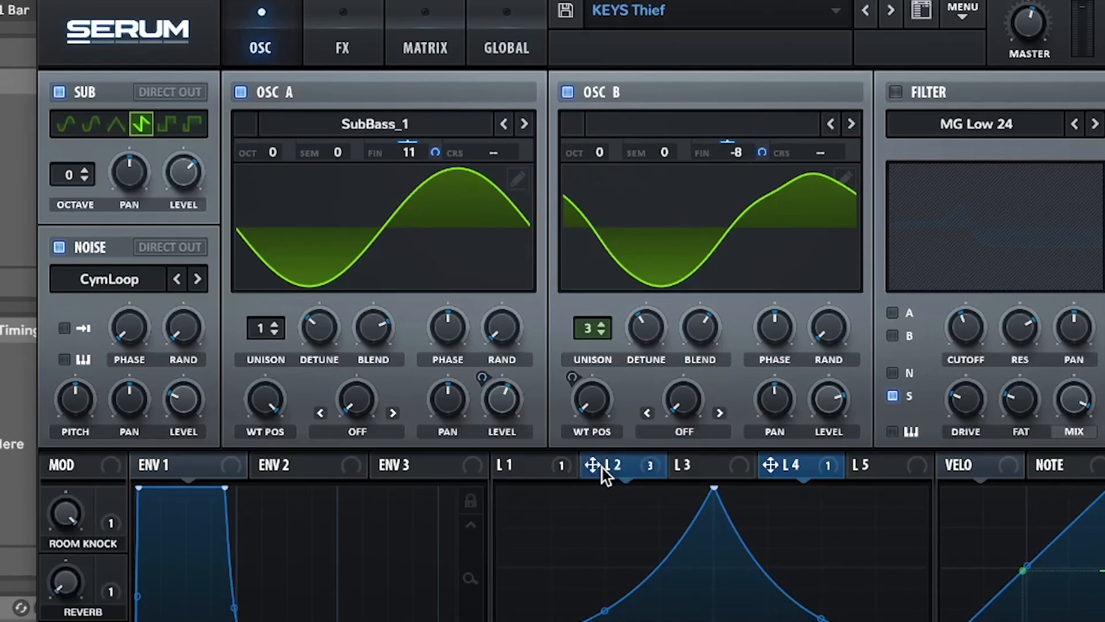
pyautogui.click(595, 509)
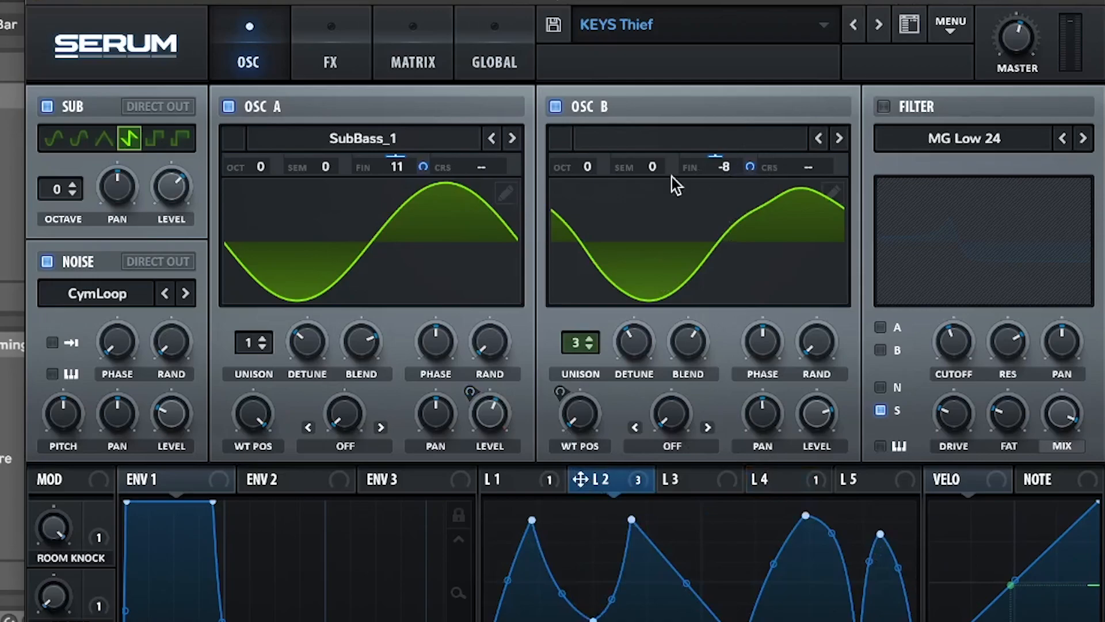
# - Switch to the Purple Slush zero sample pack page in the browser and request the free download
pyautogui.click(403, 40)
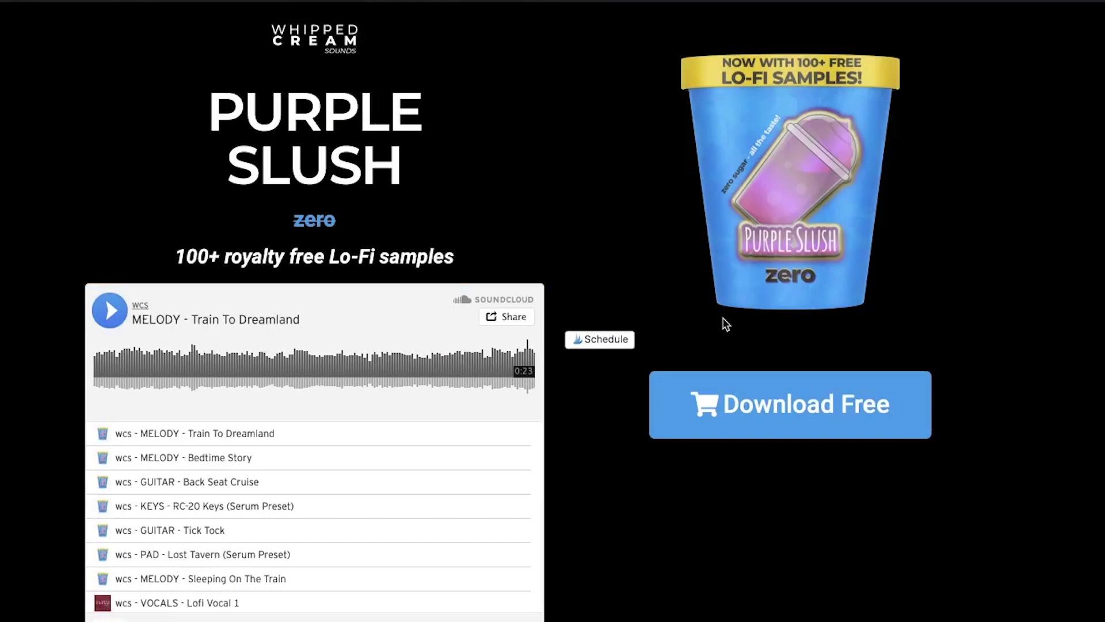
pyautogui.click(720, 433)
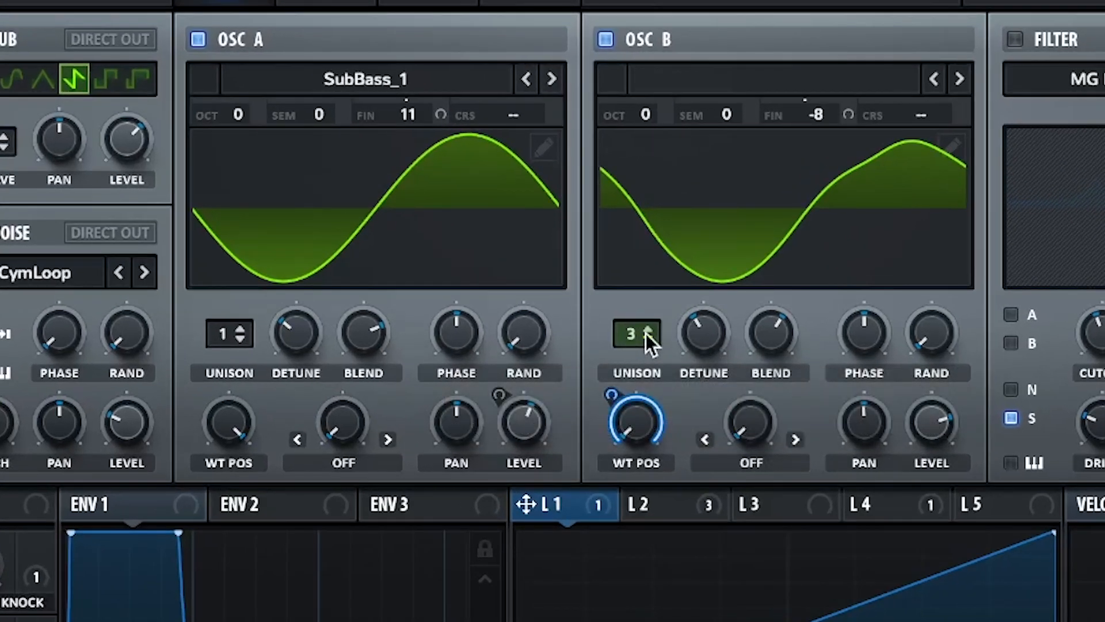
# - Check oscillator B's unison detune amount and its wavetable position modulation
pyautogui.click(714, 340)
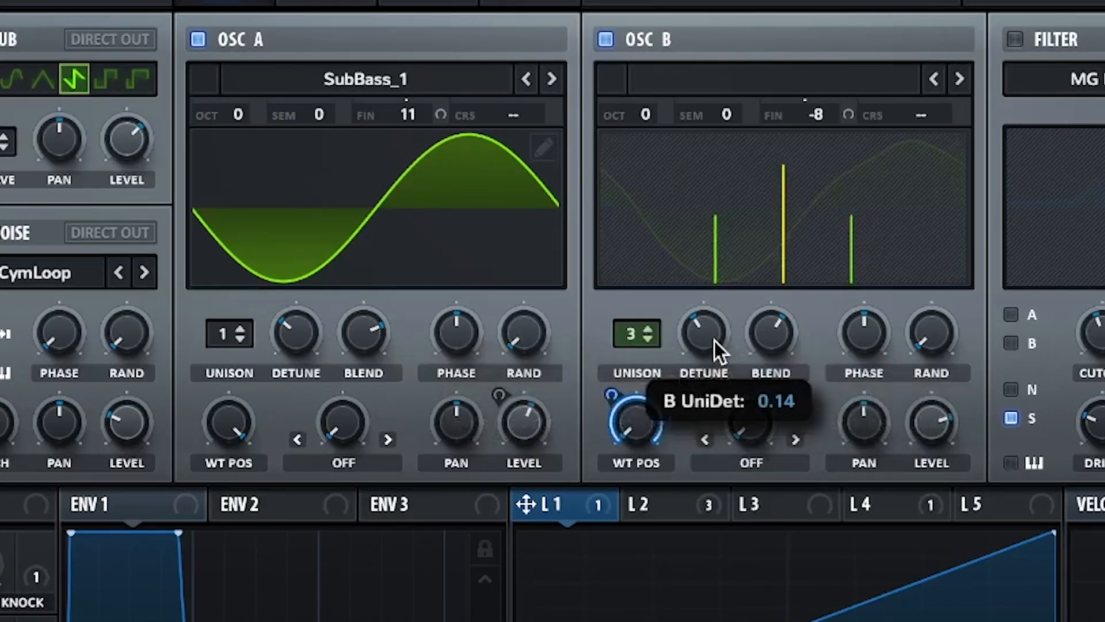
pyautogui.moveTo(714, 340); pyautogui.dragTo(714, 344)
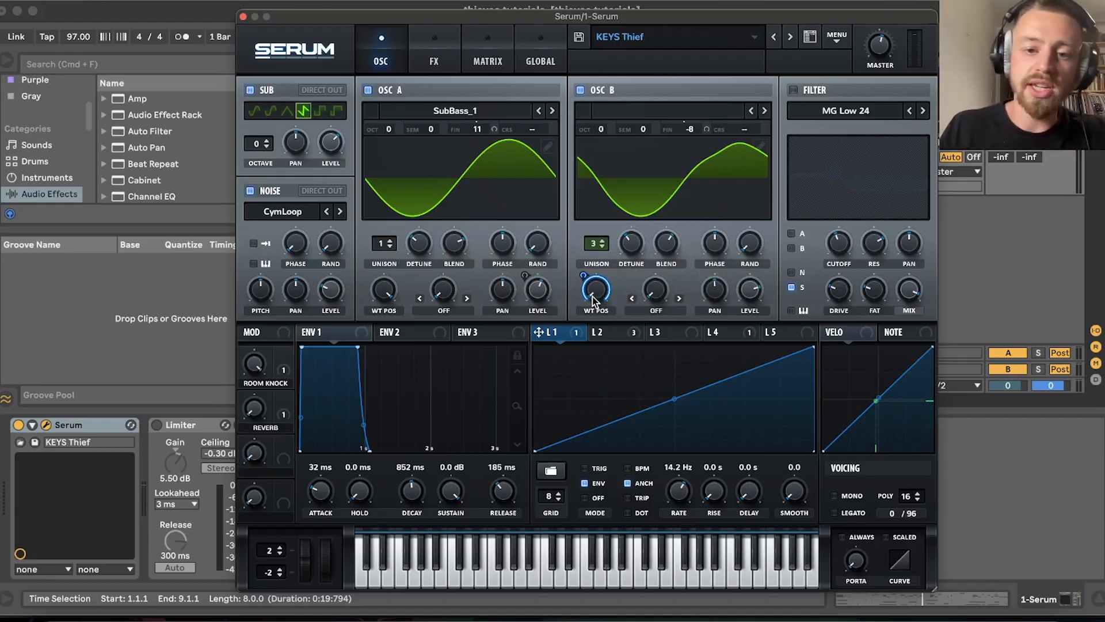
pyautogui.moveTo(637, 422)
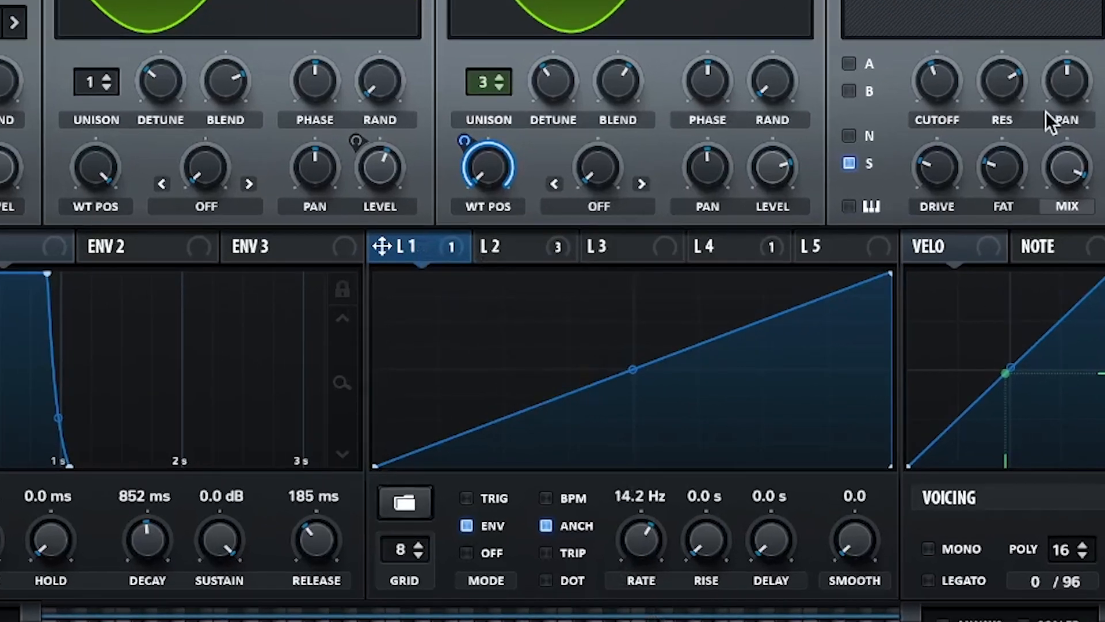
# - Try reshaping LFO 1 into a triangle by moving its peak to the middle of the graph
pyautogui.moveTo(892, 277); pyautogui.dragTo(631, 215)
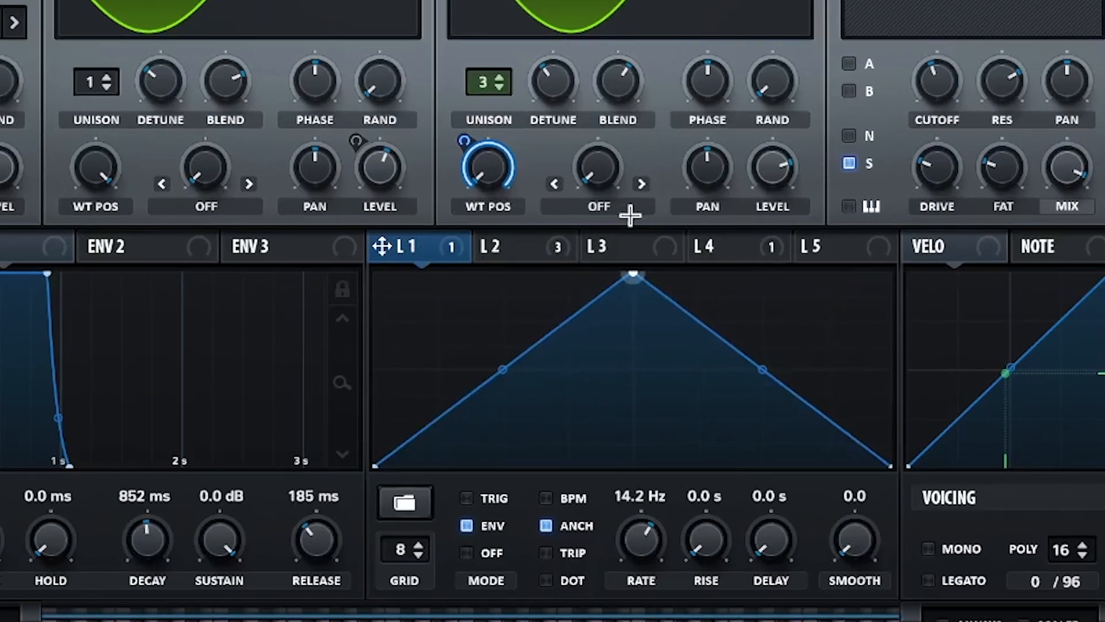
pyautogui.moveTo(630, 216); pyautogui.dragTo(629, 213)
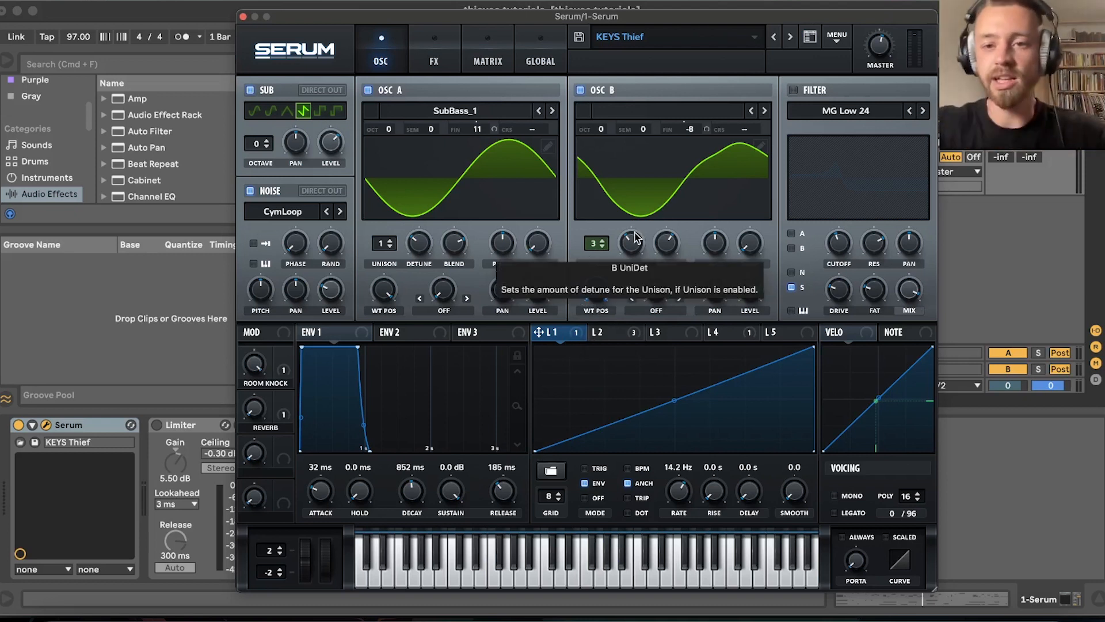
# - Switch oscillator B's wavetable display to the 3D view and check LFO 1's timing options
pyautogui.click(619, 198)
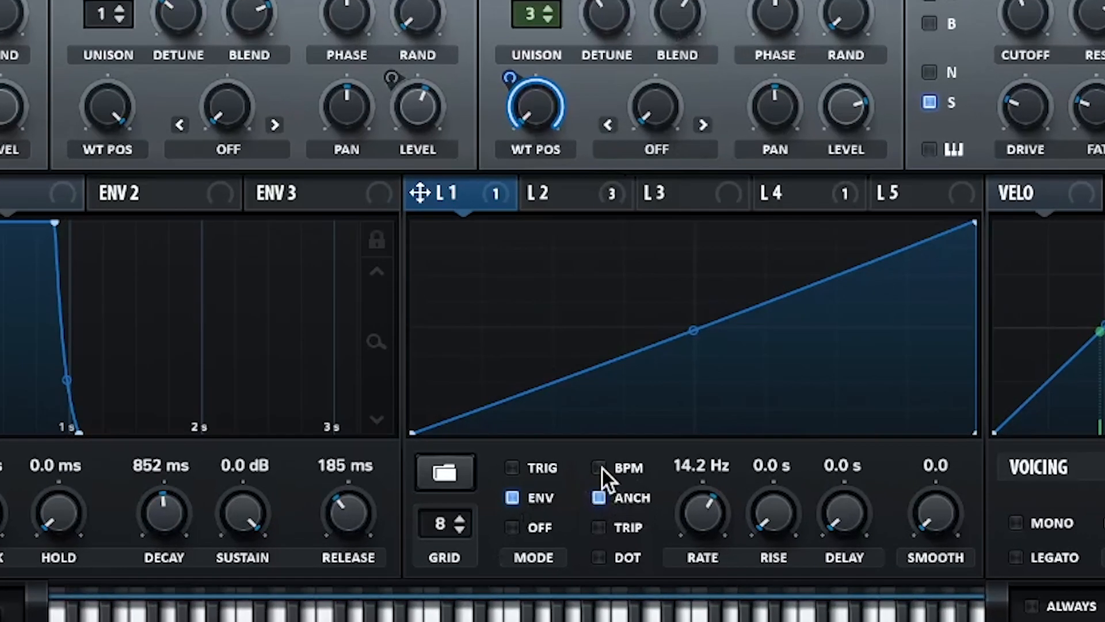
pyautogui.click(599, 496)
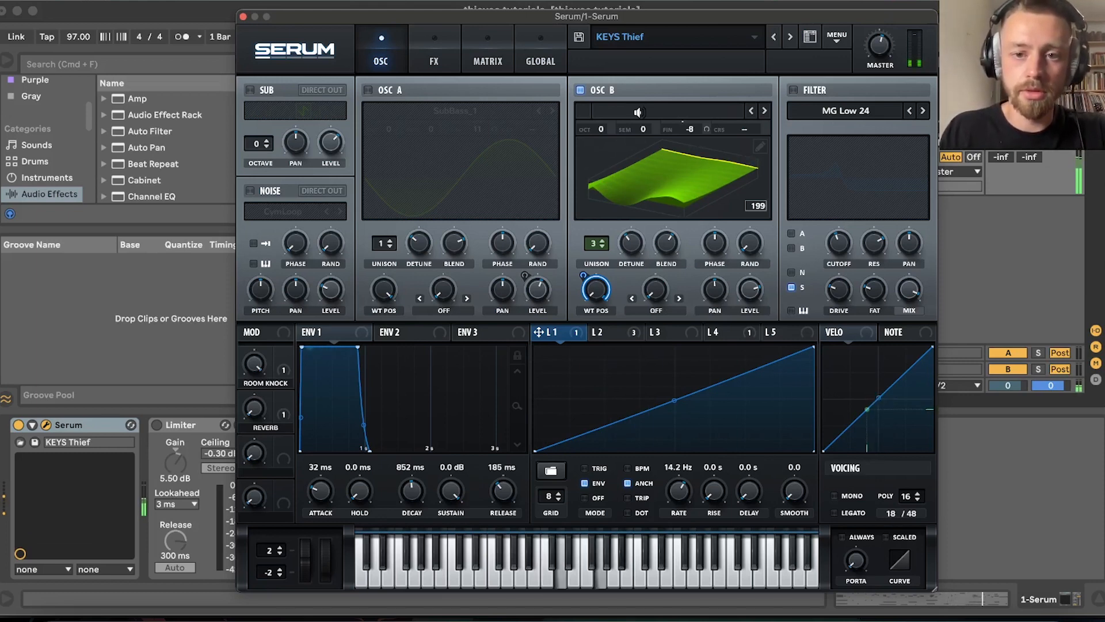
# - Turn on the filter, and mute and re-enable oscillator A to compare the sound
pyautogui.click(795, 89)
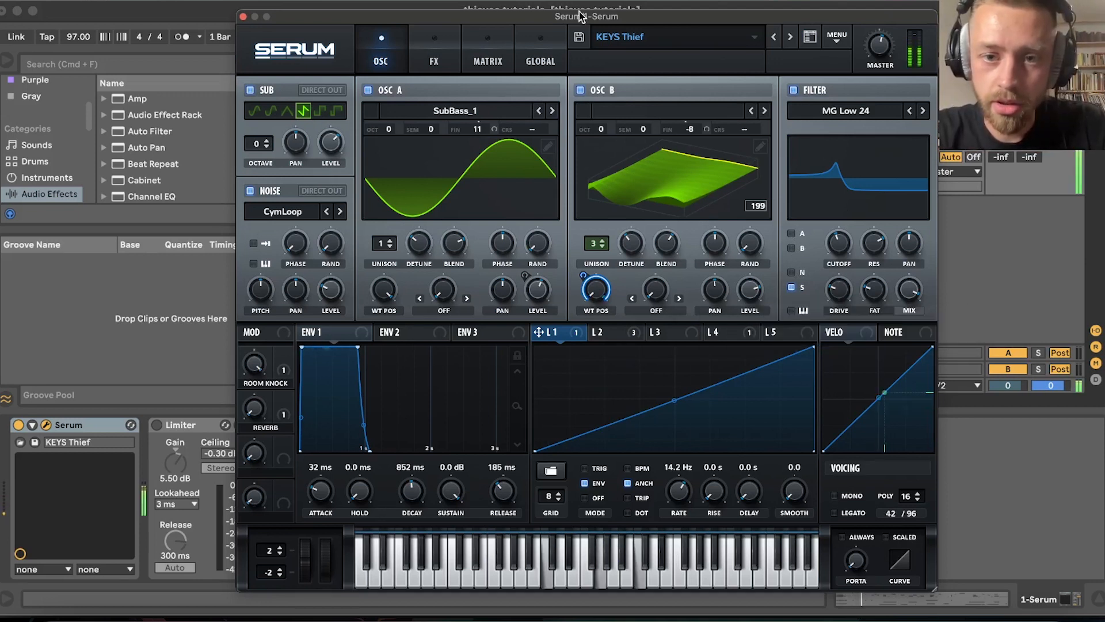
pyautogui.click(369, 91)
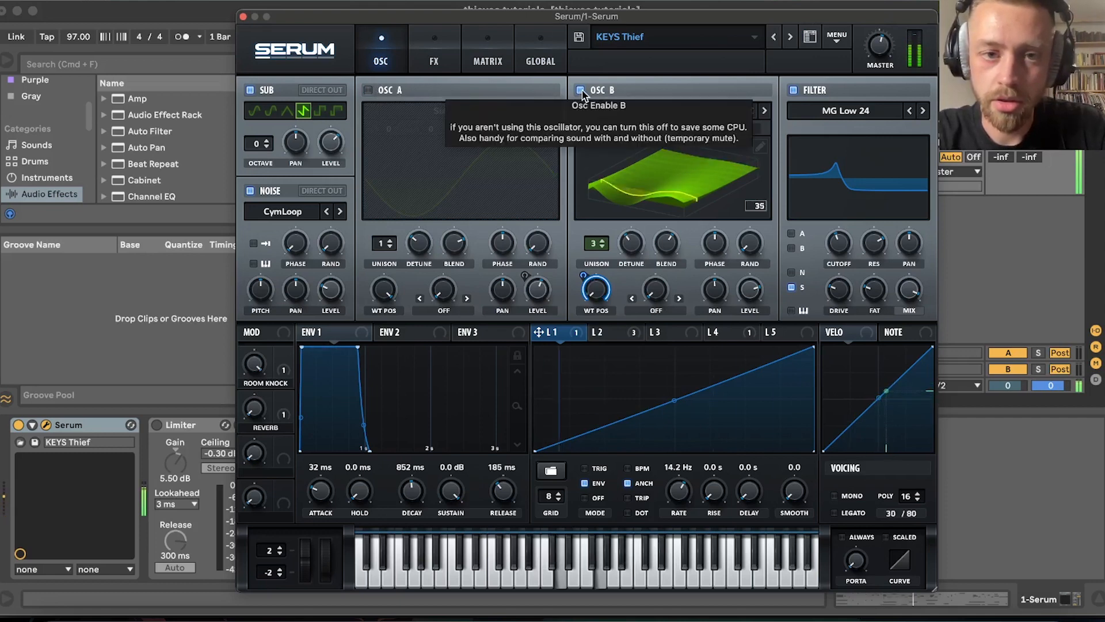
pyautogui.click(369, 91)
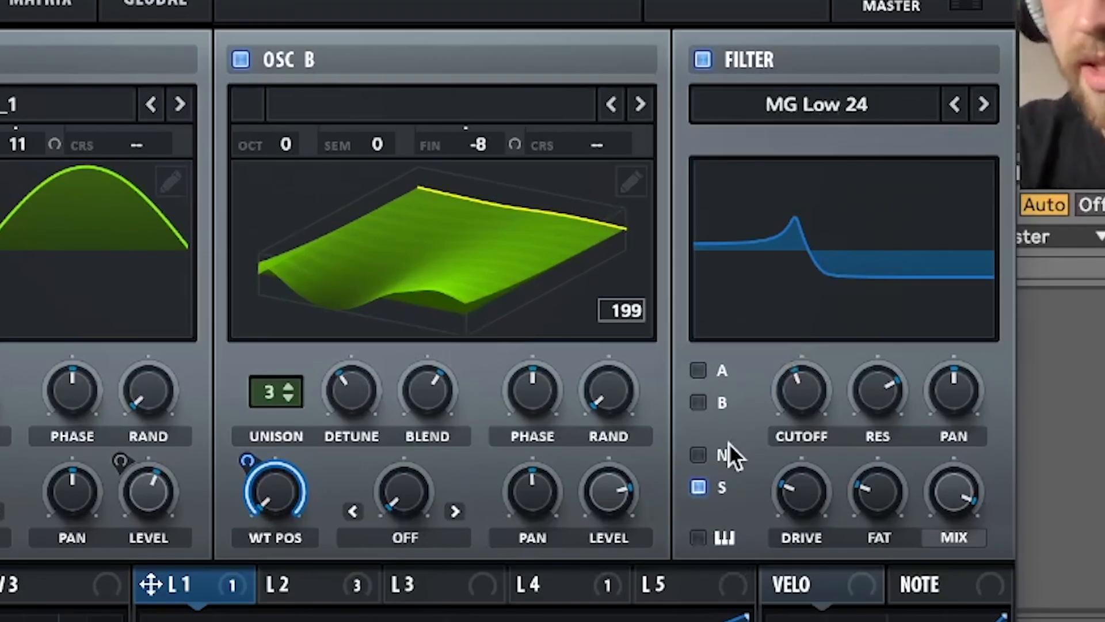
# - Check the filter's cutoff, resonance, drive, fat and mix settings
pyautogui.moveTo(800, 395)
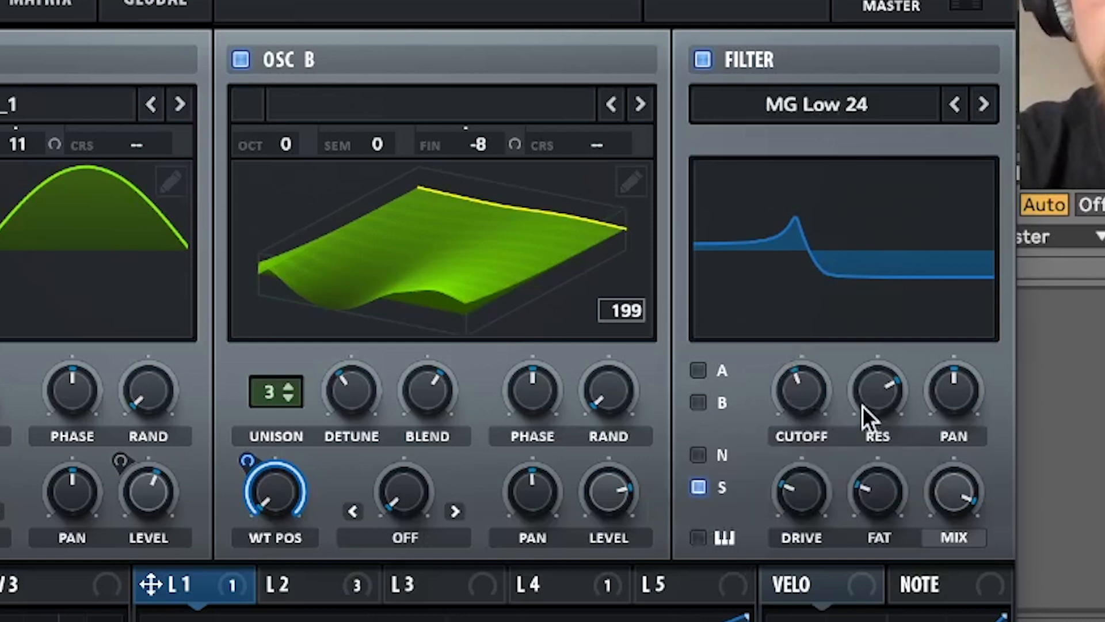
pyautogui.moveTo(869, 395)
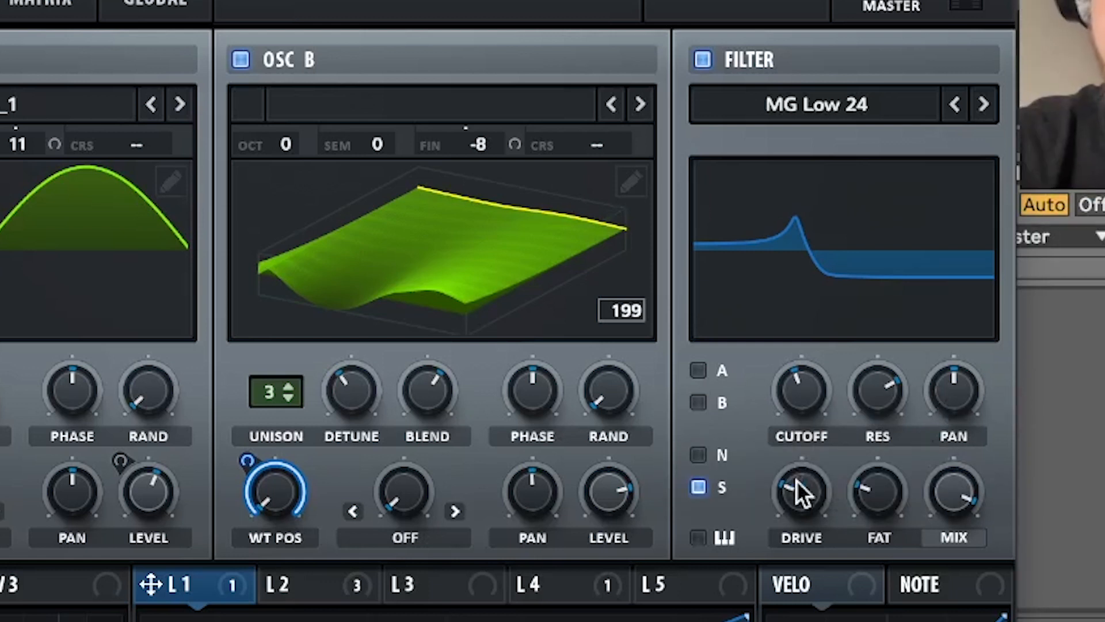
pyautogui.moveTo(803, 490)
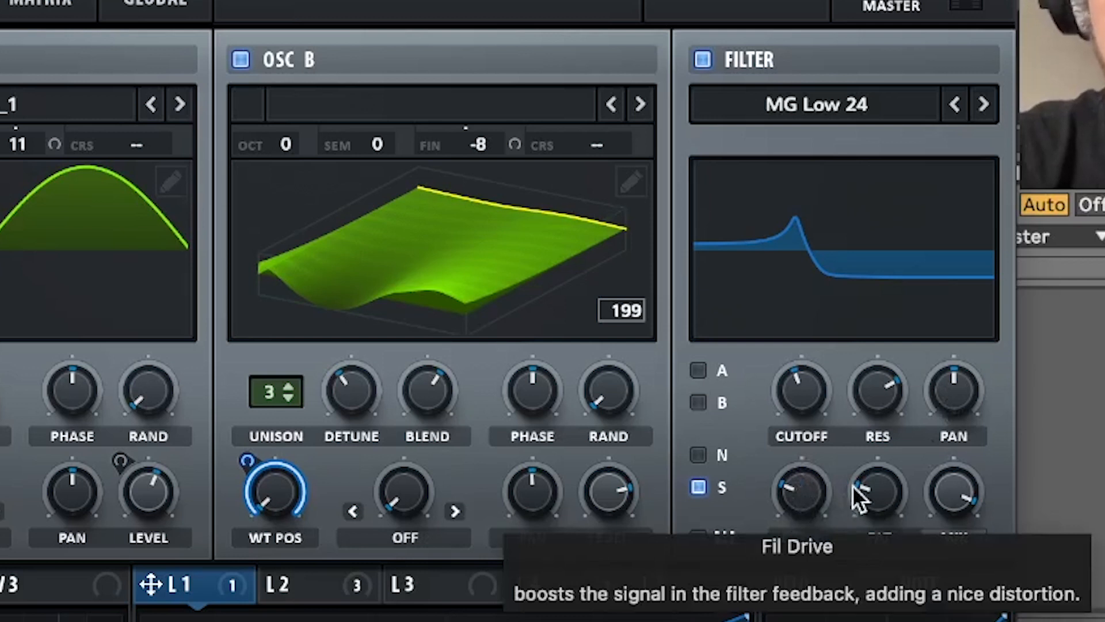
pyautogui.moveTo(843, 499)
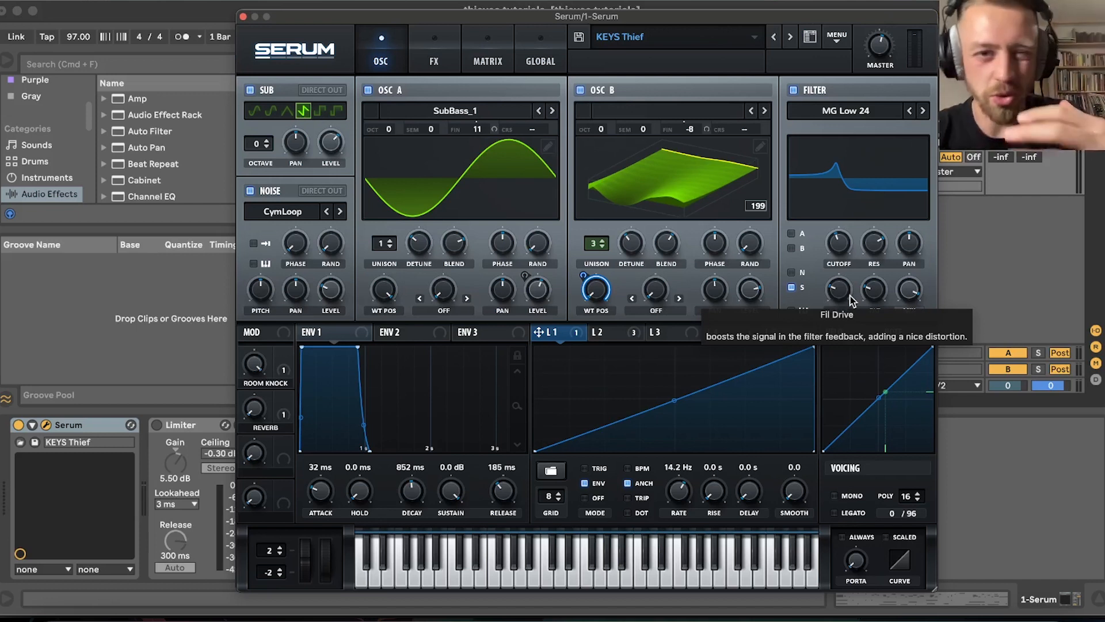
pyautogui.moveTo(845, 295)
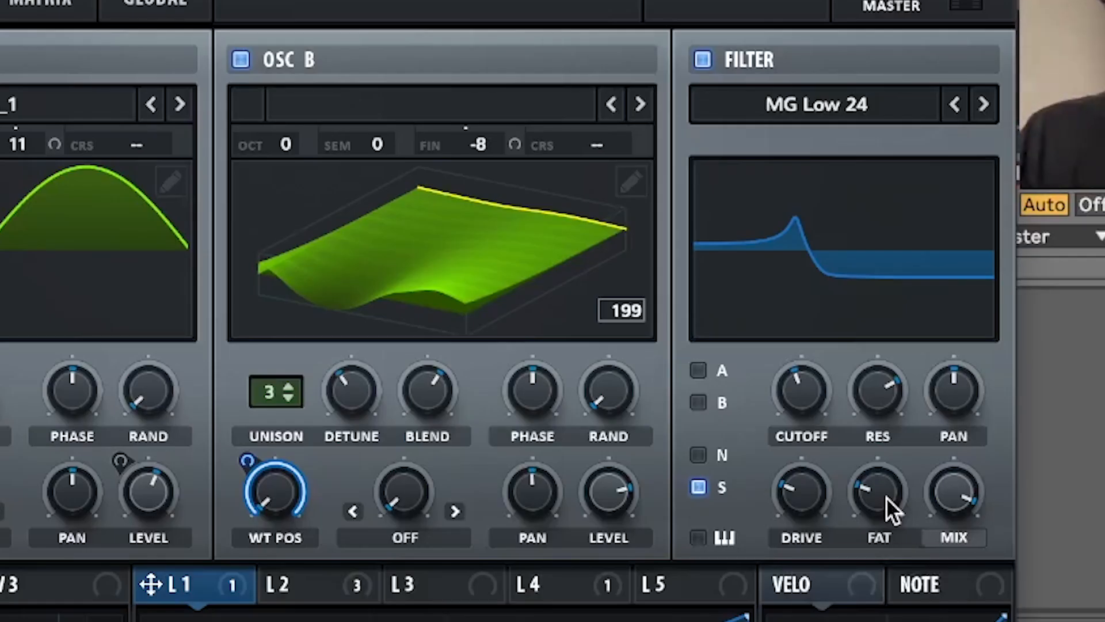
pyautogui.moveTo(878, 298)
pyautogui.moveTo(952, 498)
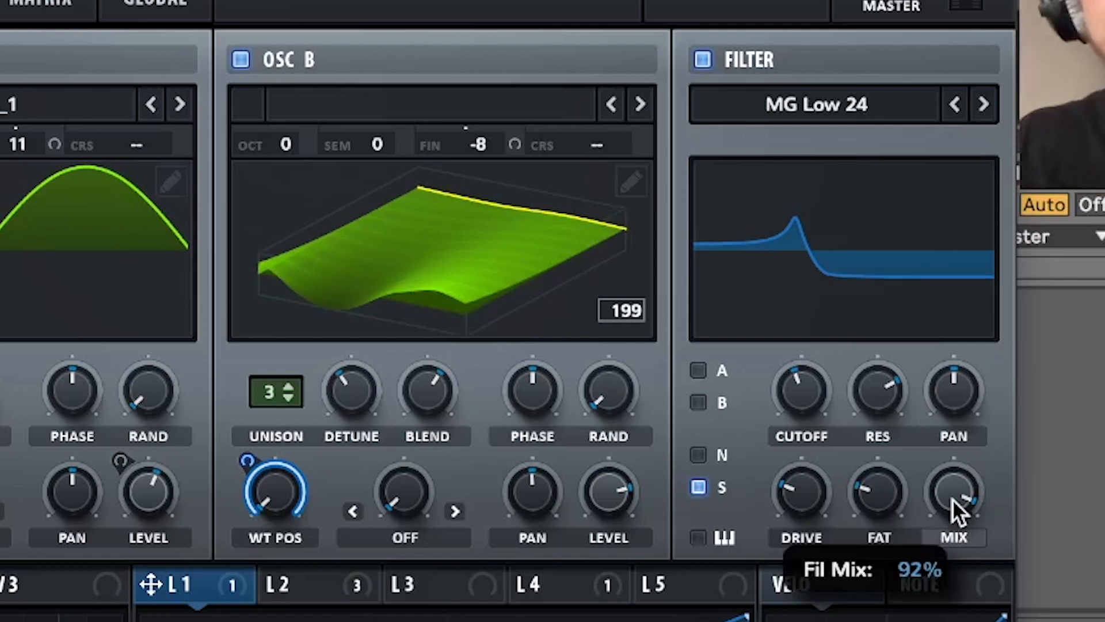
# - Try the filter's mix fully wet and bring it back down to compare the sound
pyautogui.moveTo(952, 500)
pyautogui.mouseDown()
pyautogui.moveTo(952, 509)
pyautogui.moveTo(952, 487)
pyautogui.mouseUp()
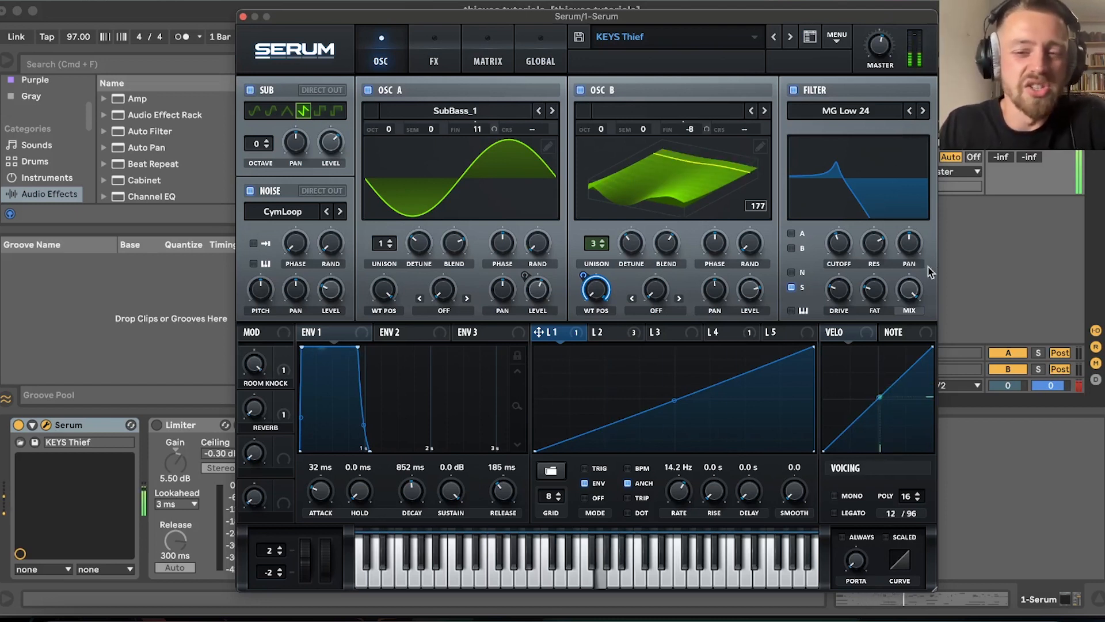
pyautogui.moveTo(911, 300)
pyautogui.moveTo(911, 299); pyautogui.dragTo(912, 315)
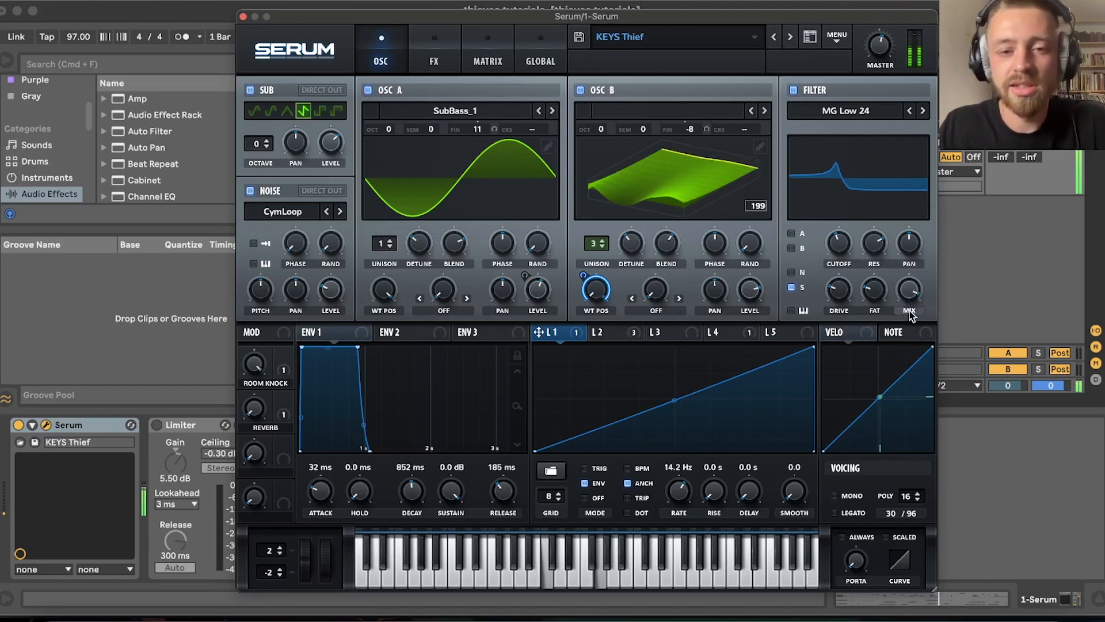
pyautogui.moveTo(908, 288)
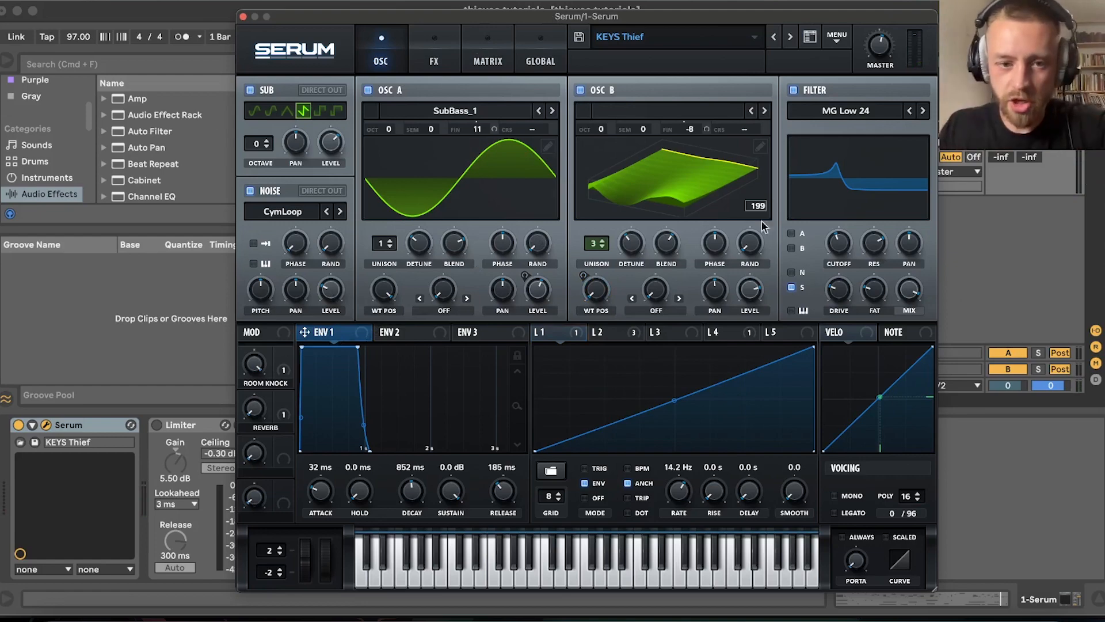
# - Select envelope 1 and turn on the Hyper/Dimension effect in the effects rack
pyautogui.click(322, 332)
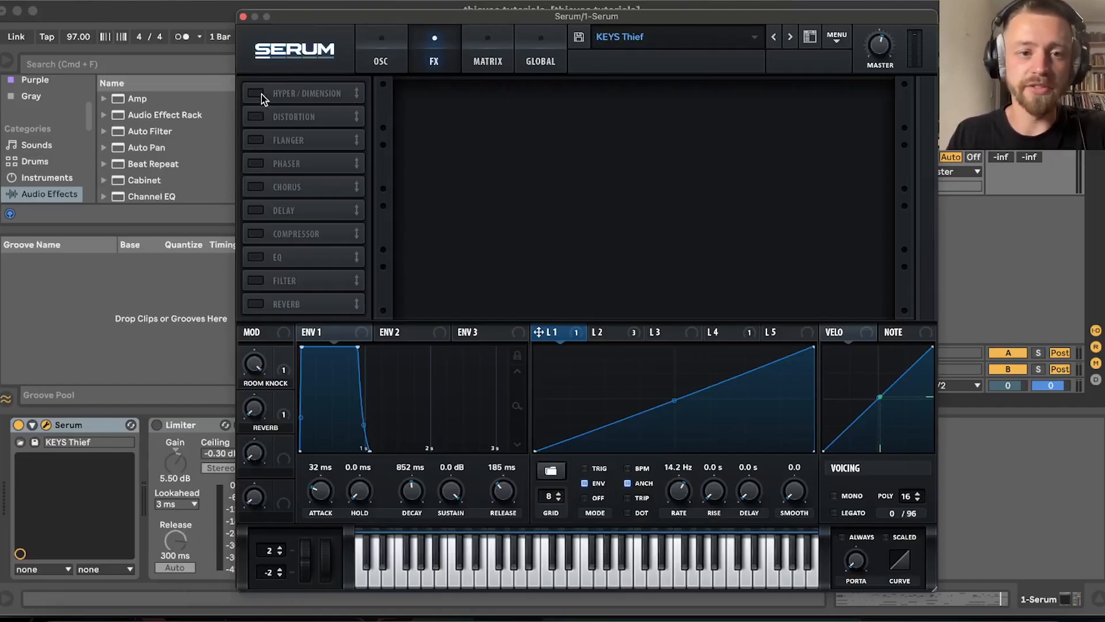
pyautogui.click(255, 93)
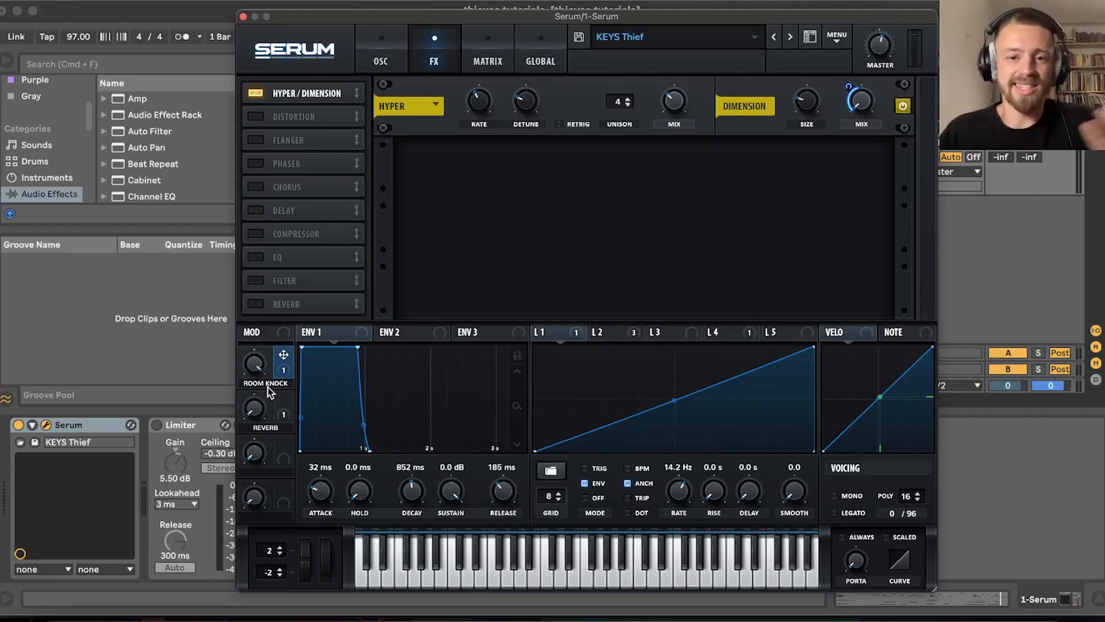
# - Check the Hyper effect's rate, detune, unison and mix settings
pyautogui.moveTo(472, 103)
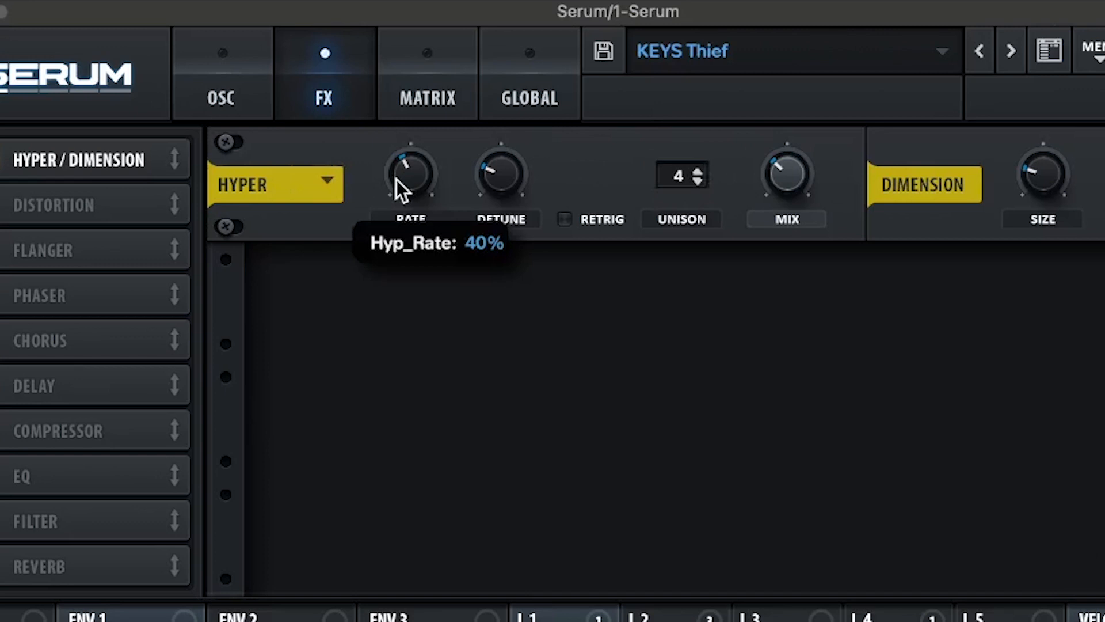
pyautogui.moveTo(489, 170)
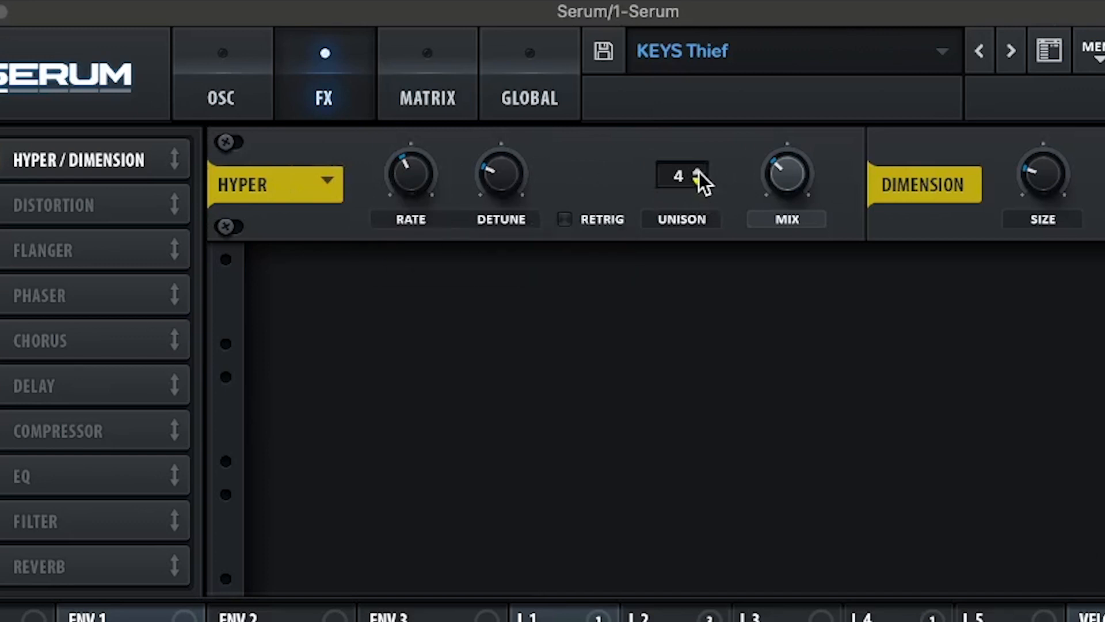
pyautogui.moveTo(790, 186)
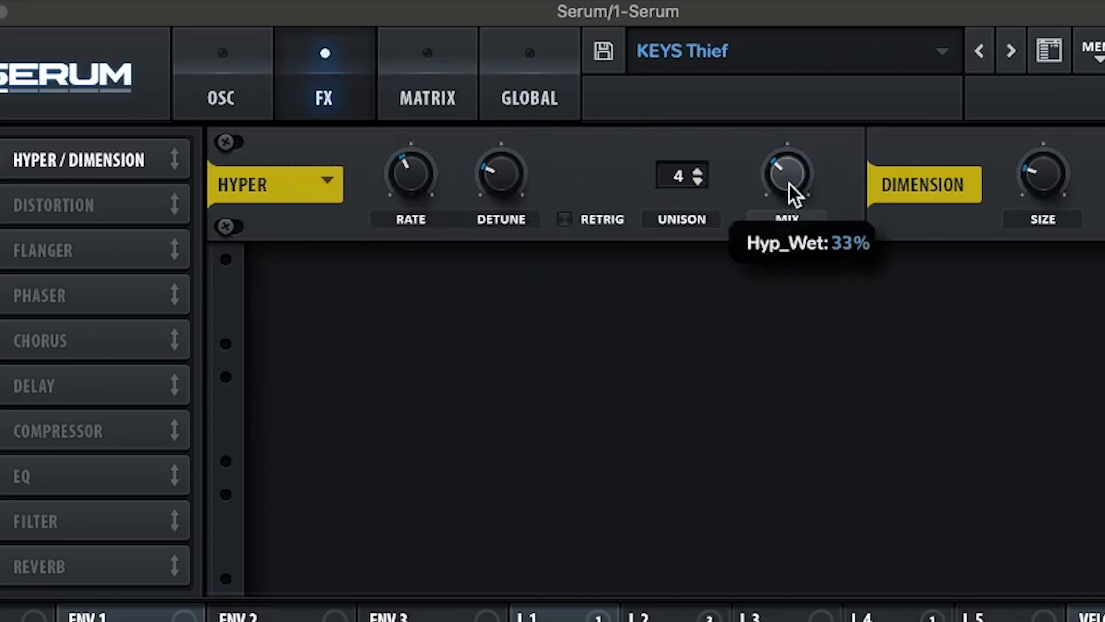
pyautogui.moveTo(789, 185); pyautogui.dragTo(790, 188)
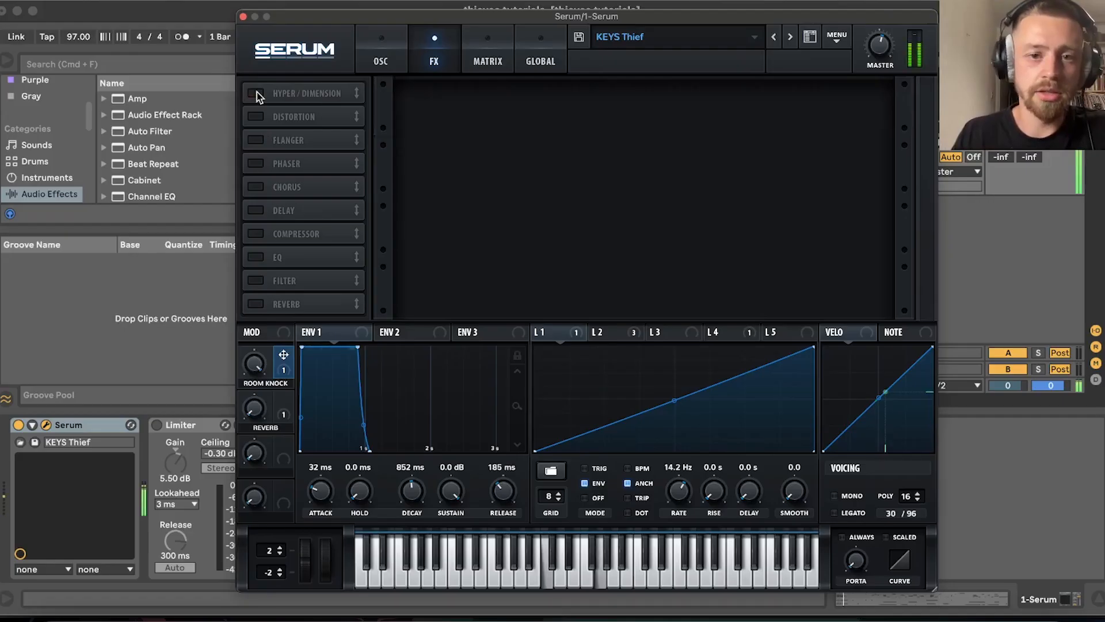
# - Toggle the Hyper/Dimension effect off and on repeatedly to compare the sound, leaving it on
pyautogui.click(256, 92)
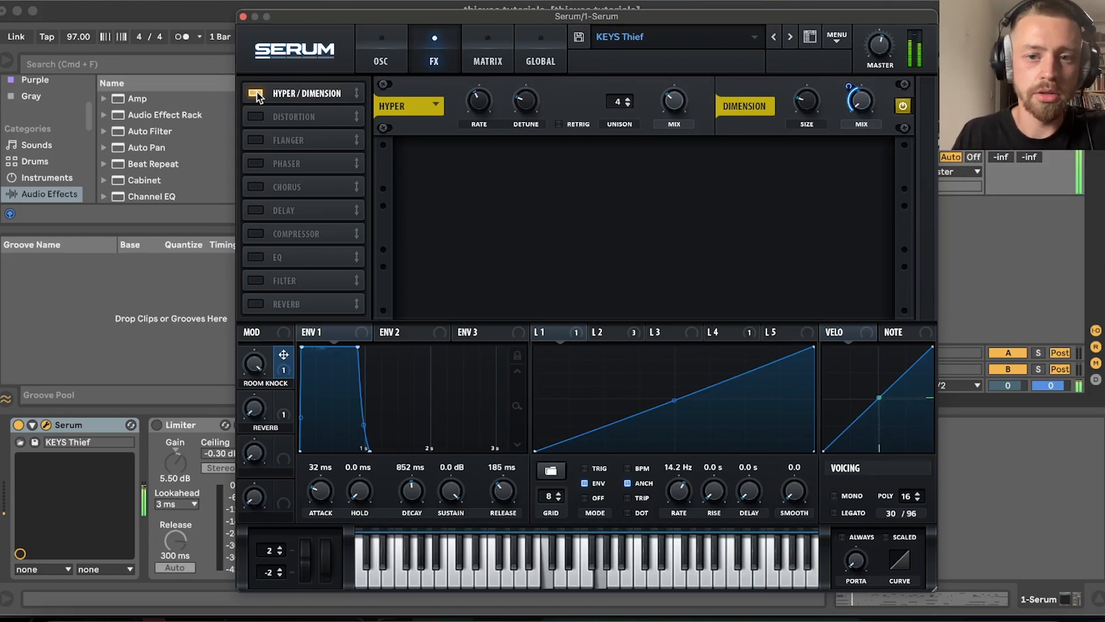
pyautogui.click(257, 92)
pyautogui.click(256, 92)
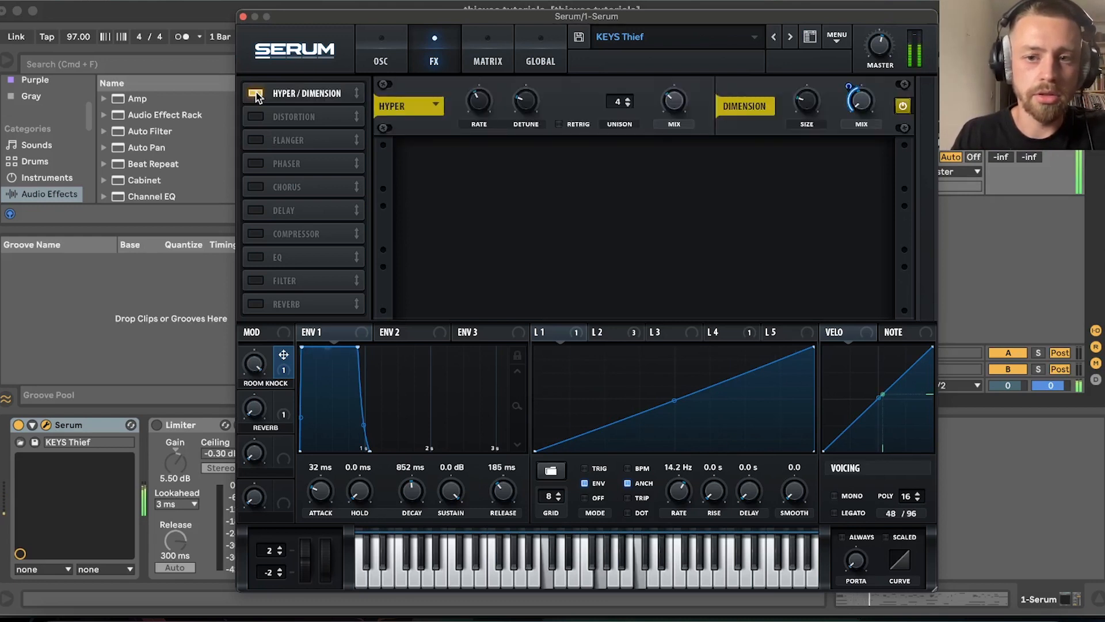
pyautogui.click(257, 92)
pyautogui.click(257, 92)
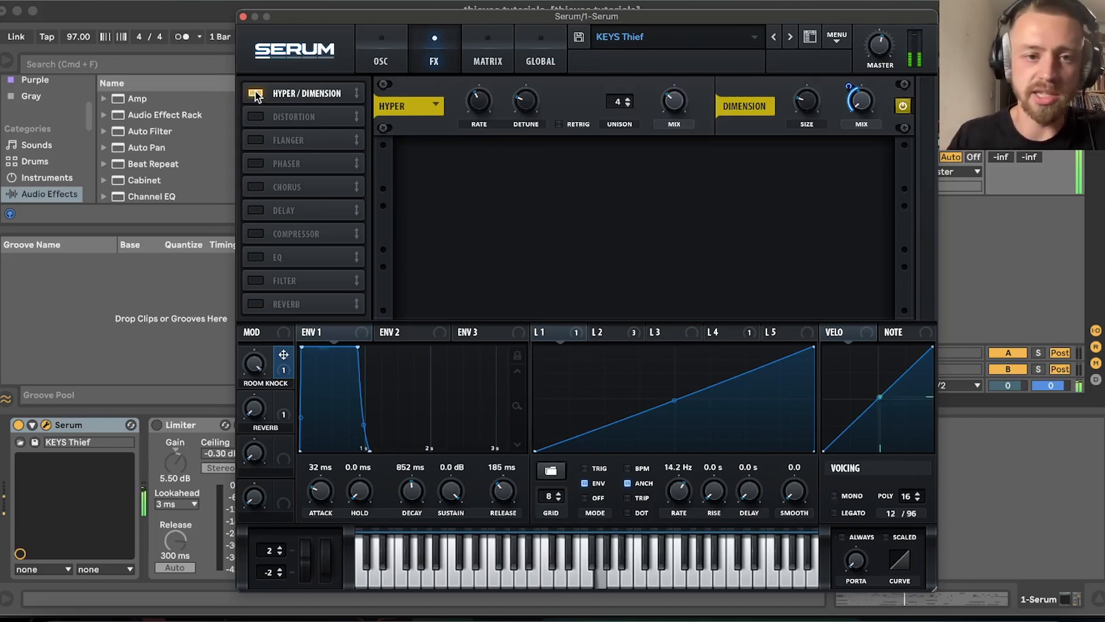
pyautogui.click(257, 93)
pyautogui.click(257, 92)
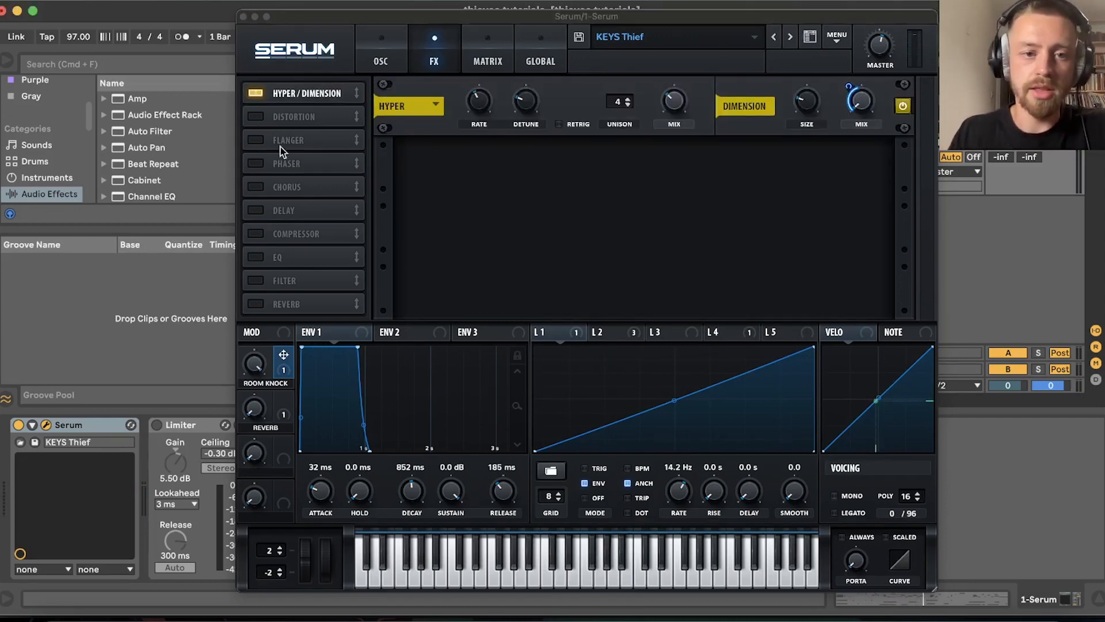
# - Turn on the compressor effect and check its threshold, ratio, attack and release settings
pyautogui.click(251, 233)
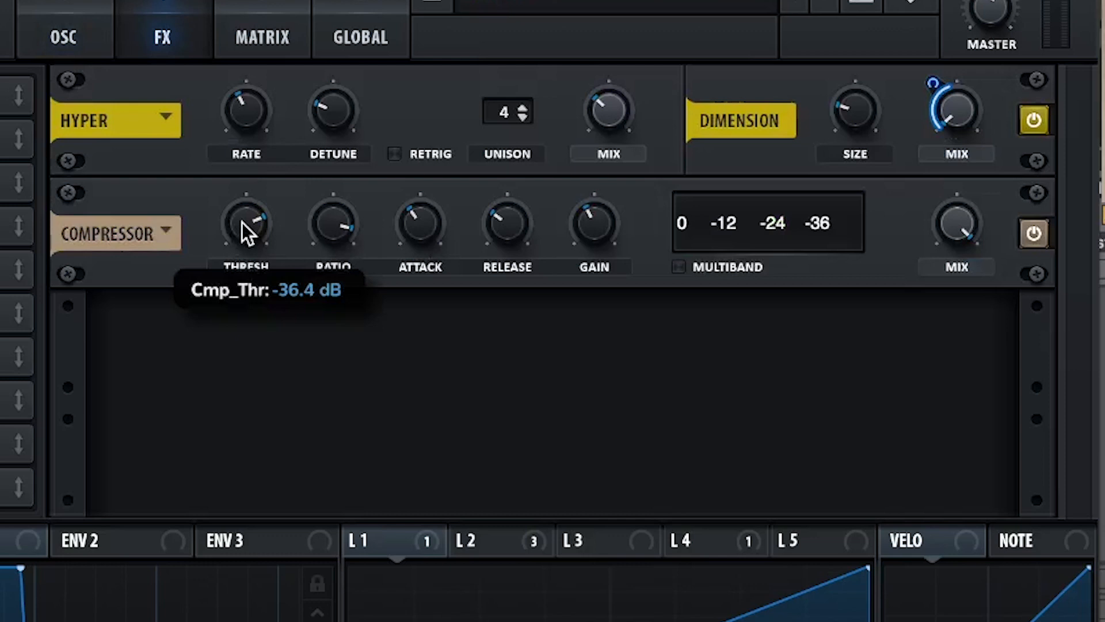
pyautogui.scroll(-1, 242, 223)
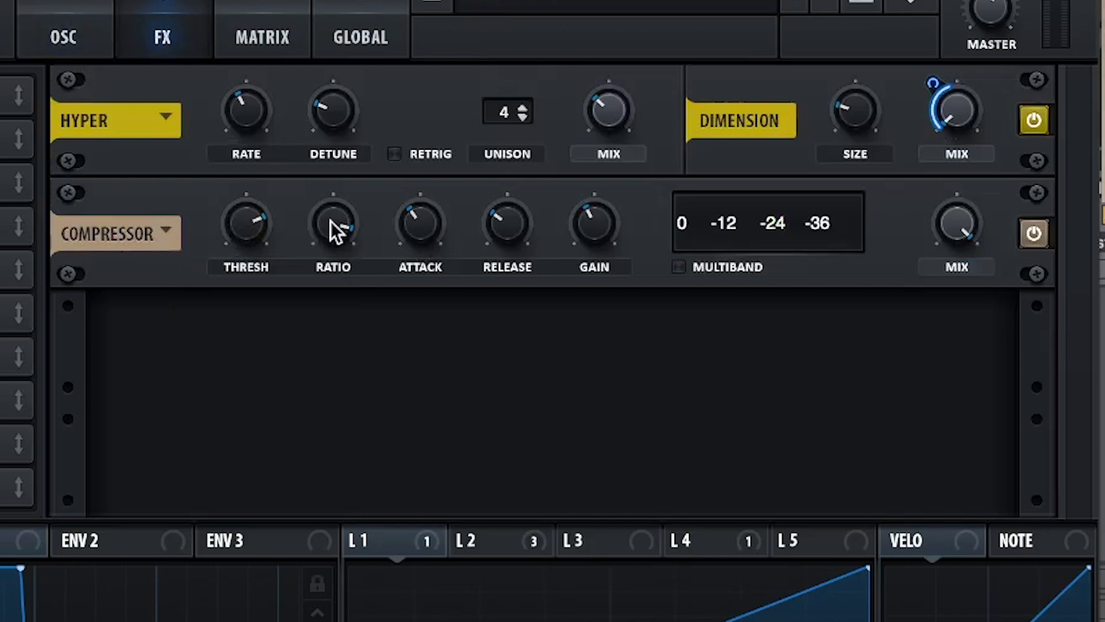
pyautogui.moveTo(417, 222)
pyautogui.moveTo(514, 225)
pyautogui.scroll(-1, 514, 226)
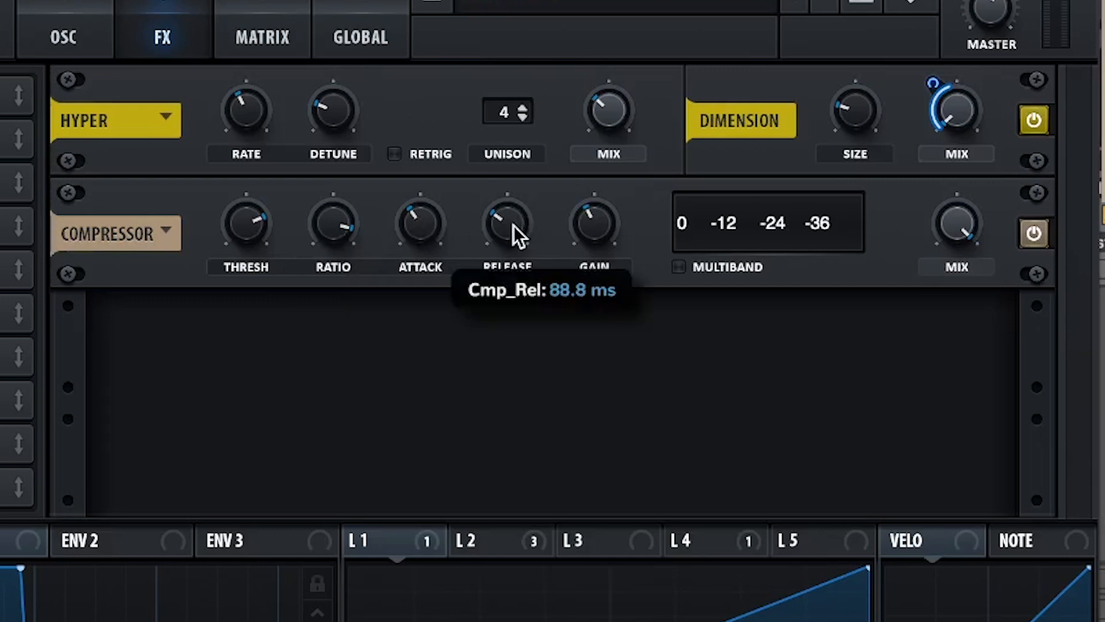
# - Raise the compressor's gain to about 24 dB
pyautogui.scroll(5, 599, 230)
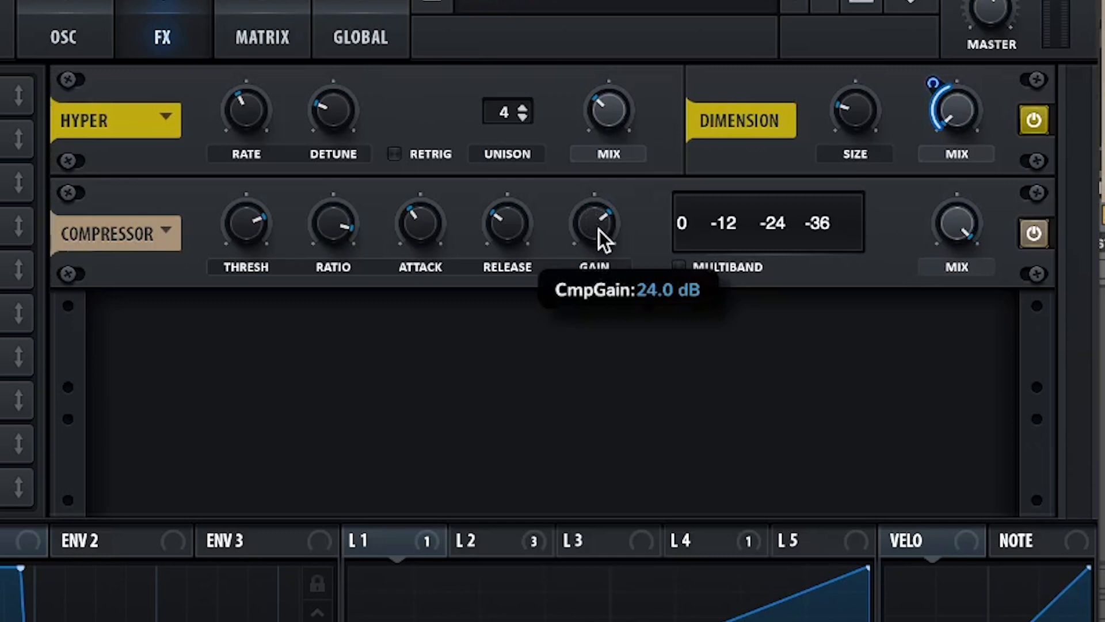
pyautogui.scroll(-1, 599, 230)
pyautogui.scroll(2, 599, 230)
pyautogui.scroll(-1, 599, 230)
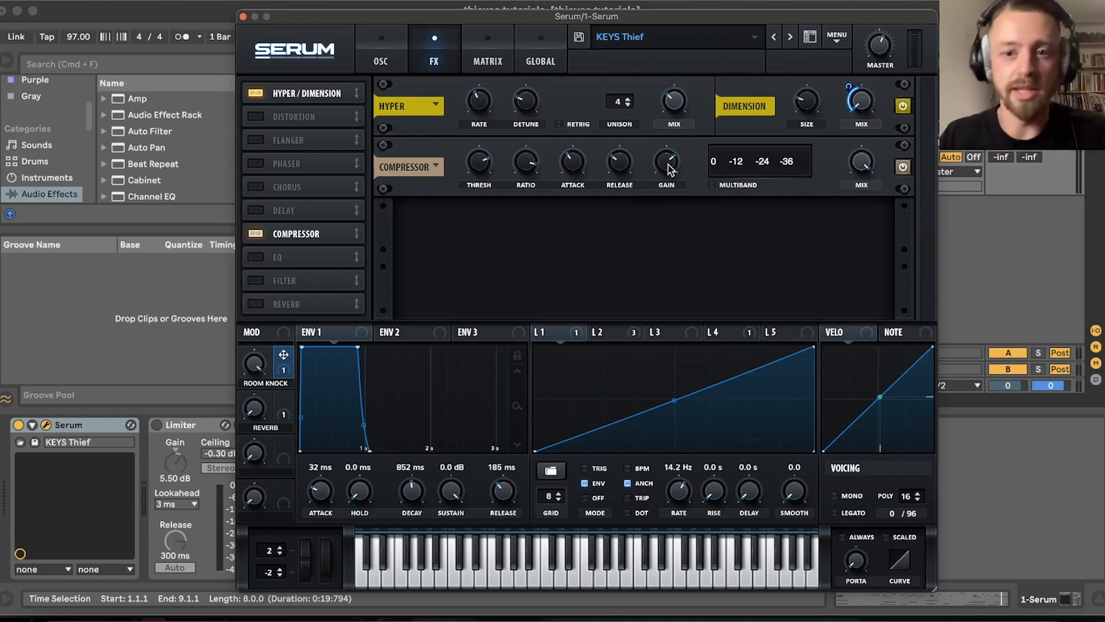
# - Bypass and re-enable the compressor repeatedly to compare the sound, leaving it on
pyautogui.click(903, 167)
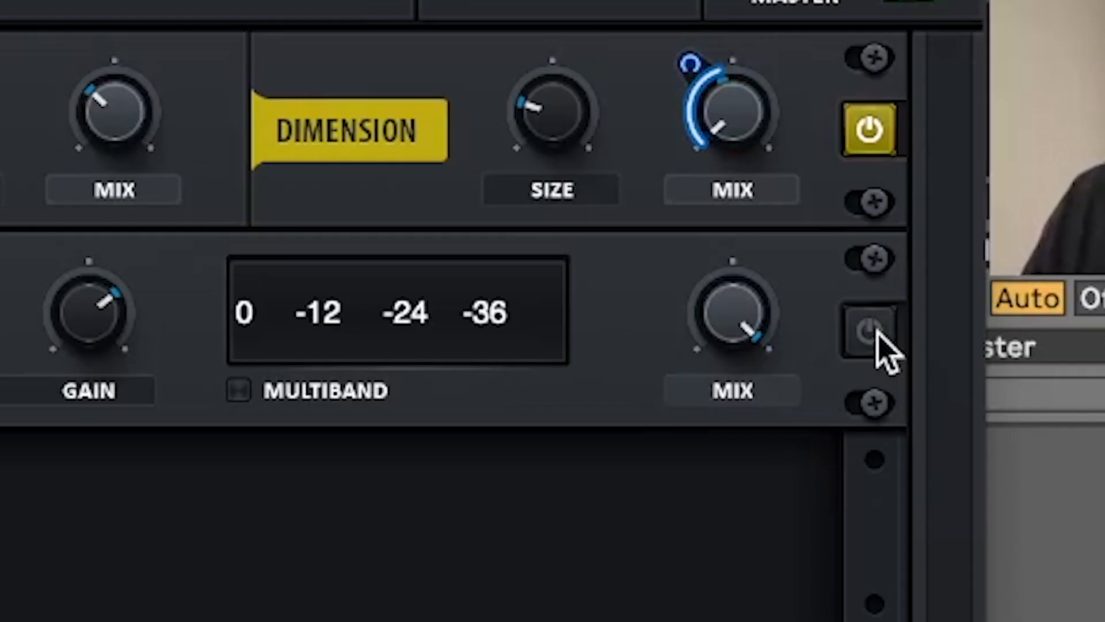
pyautogui.click(876, 333)
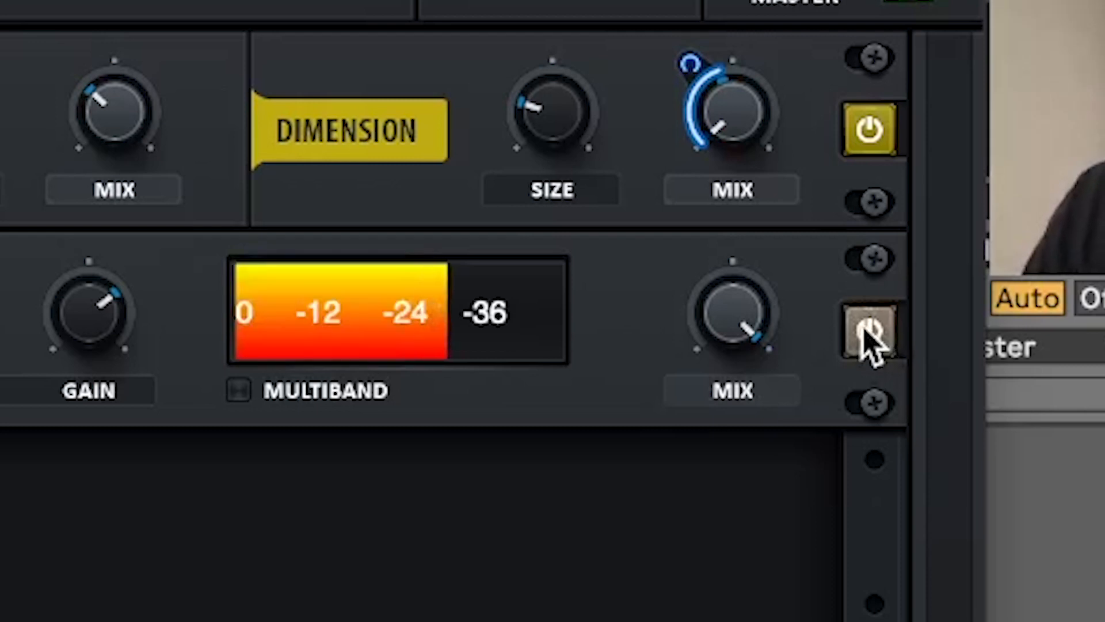
pyautogui.click(863, 328)
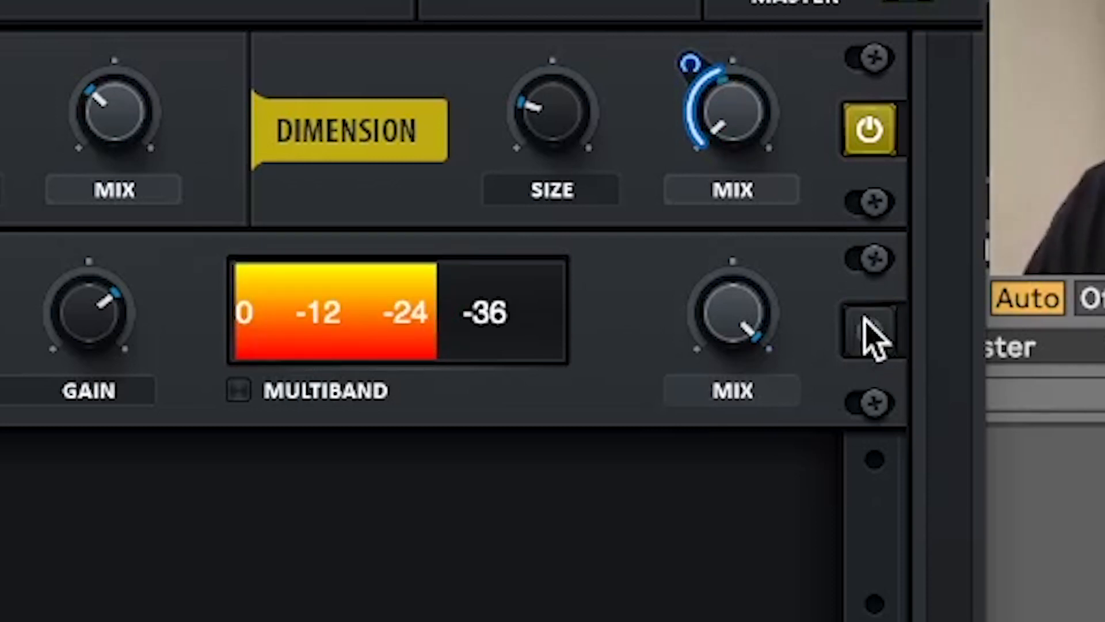
pyautogui.click(865, 322)
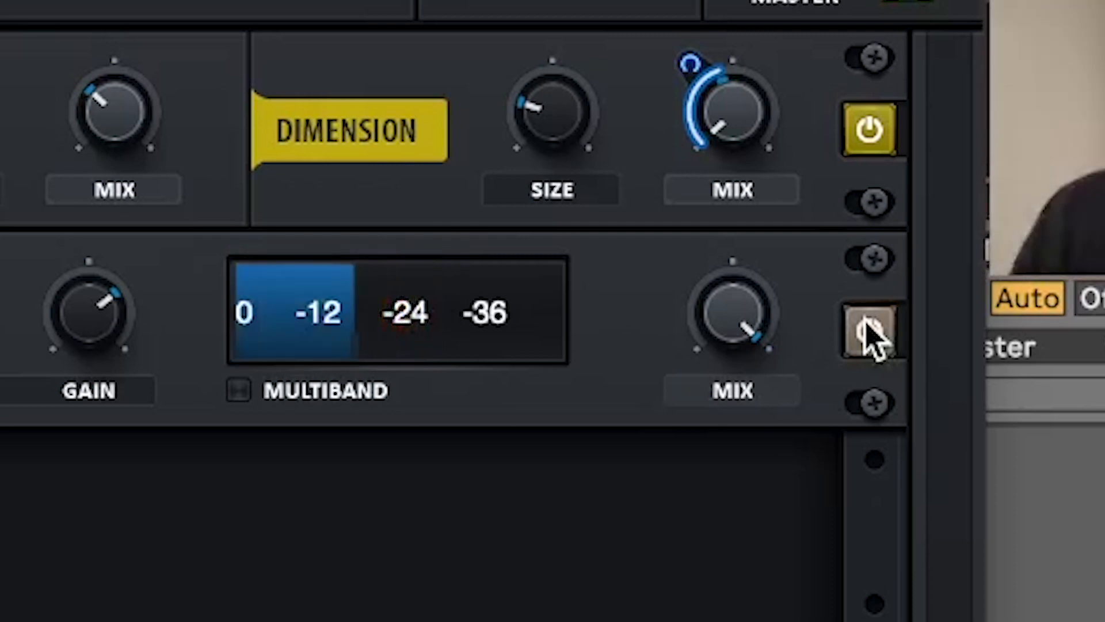
# - Turn on the EQ effect and return to the oscillator page
pyautogui.click(256, 259)
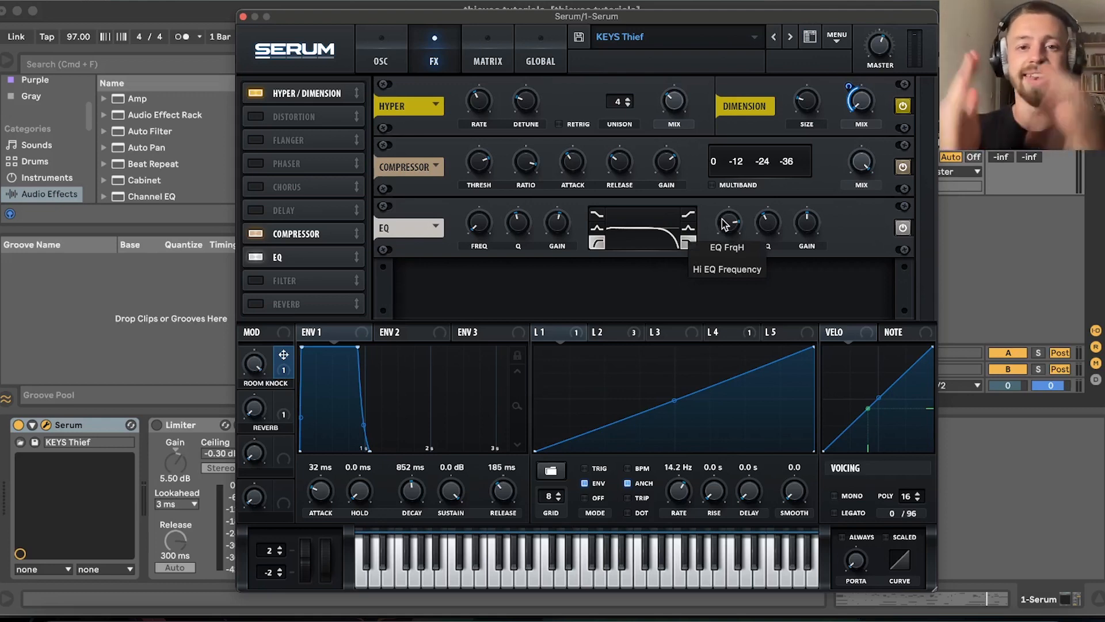
pyautogui.click(382, 57)
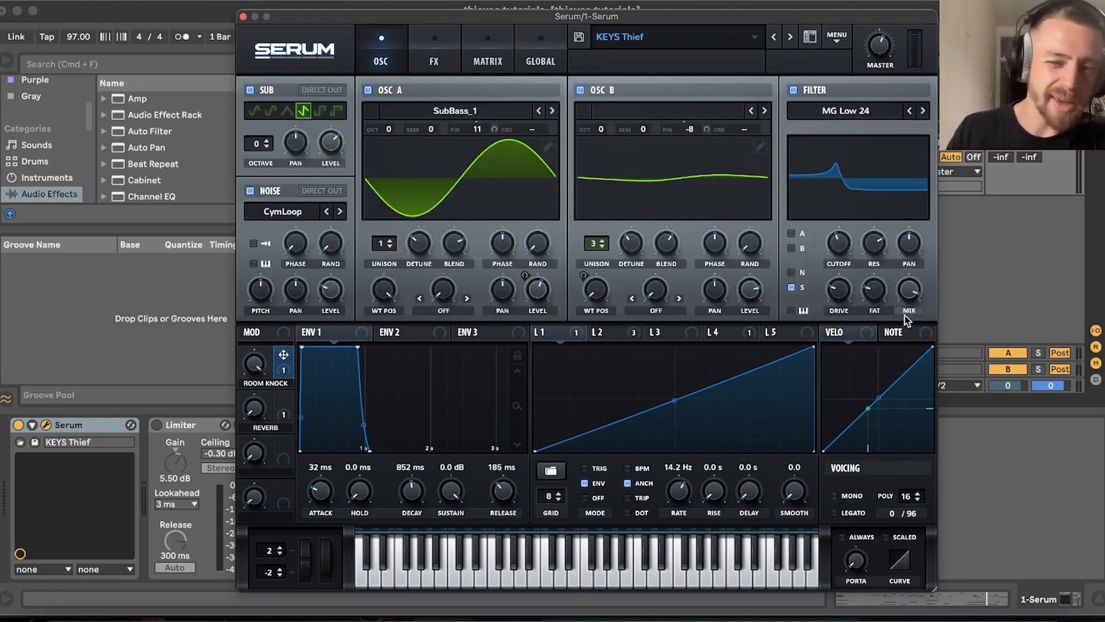
# - Check the EQ's high-band frequency, Q and gain in the effects, and bypass and re-enable the EQ to compare the sound
pyautogui.click(454, 59)
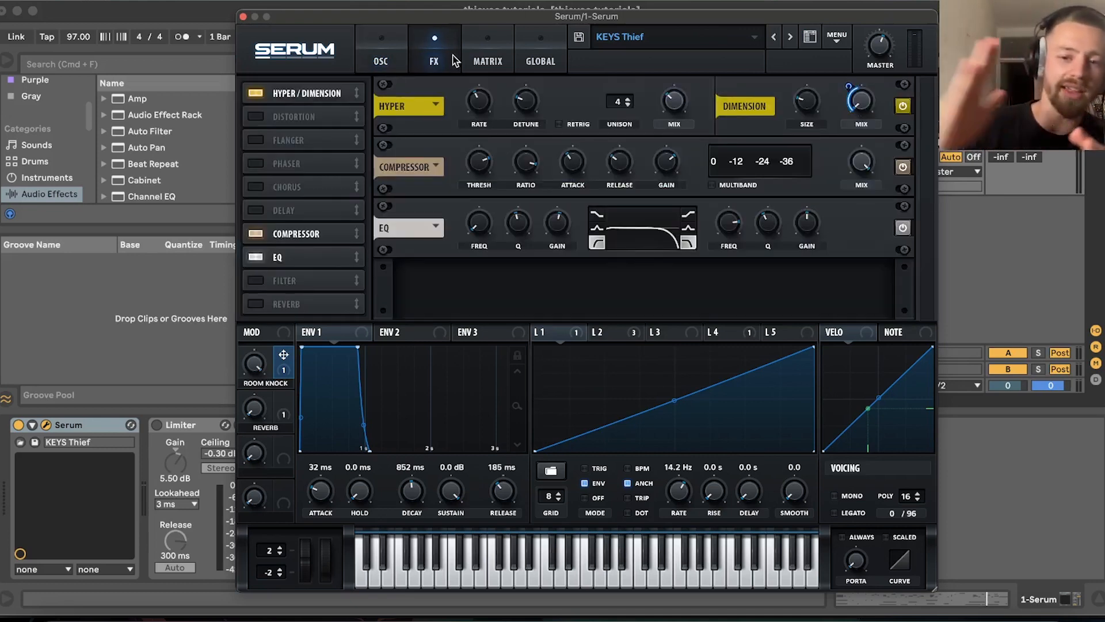
pyautogui.moveTo(732, 223)
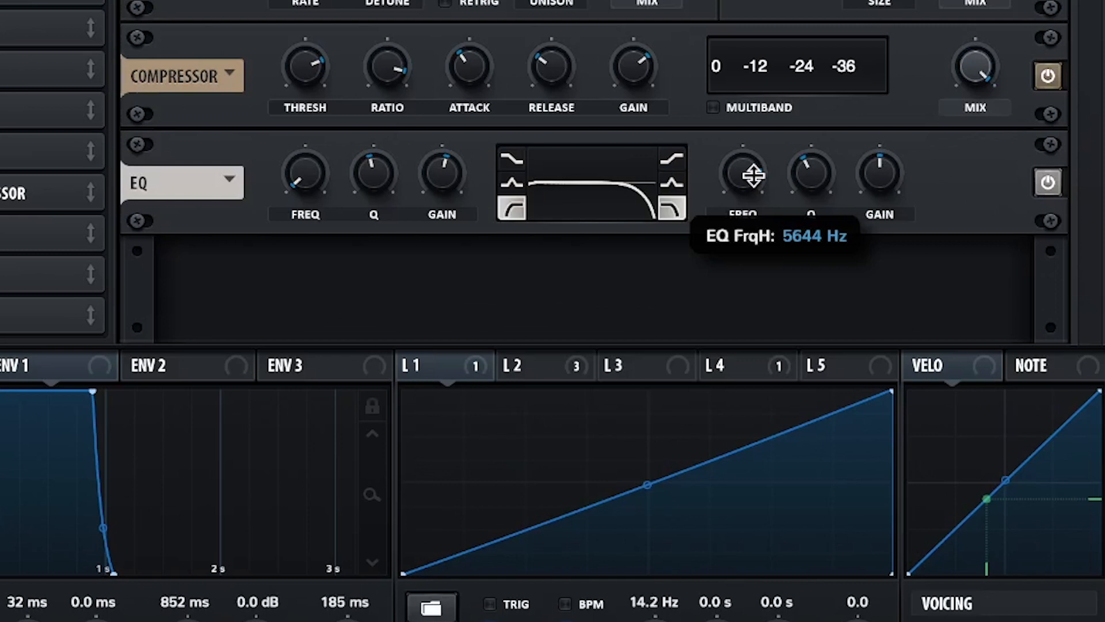
pyautogui.moveTo(809, 168)
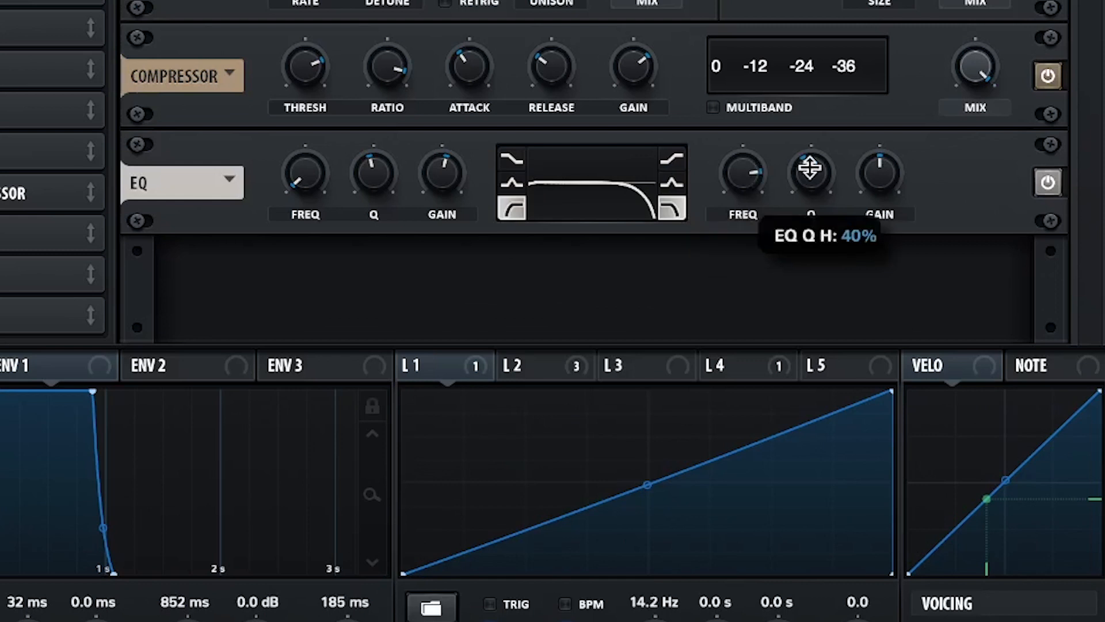
pyautogui.moveTo(866, 173)
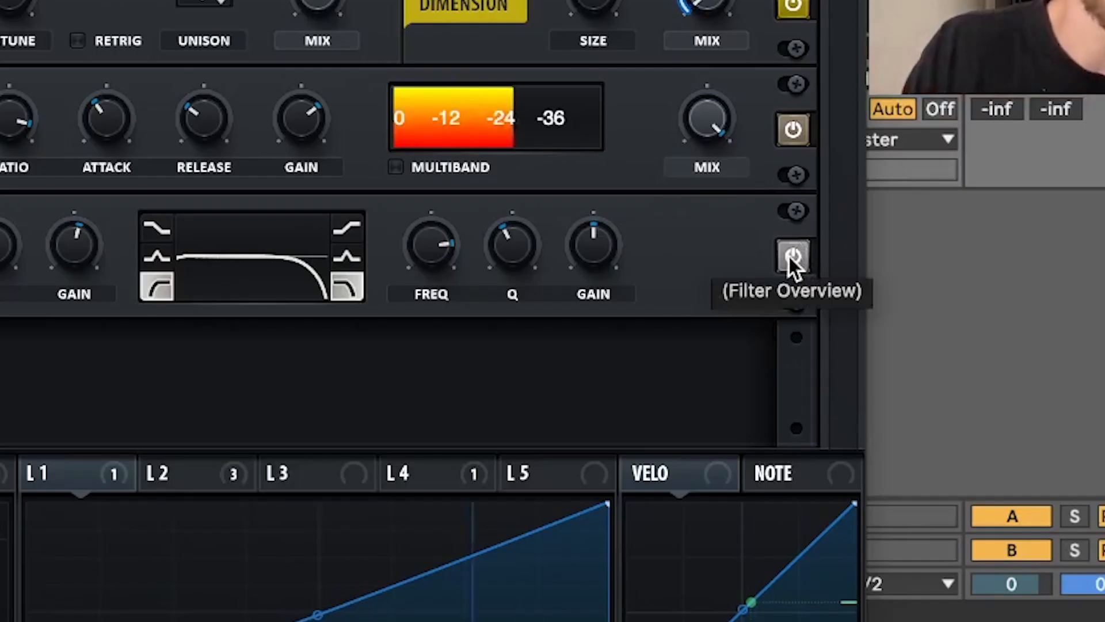
pyautogui.click(1048, 182)
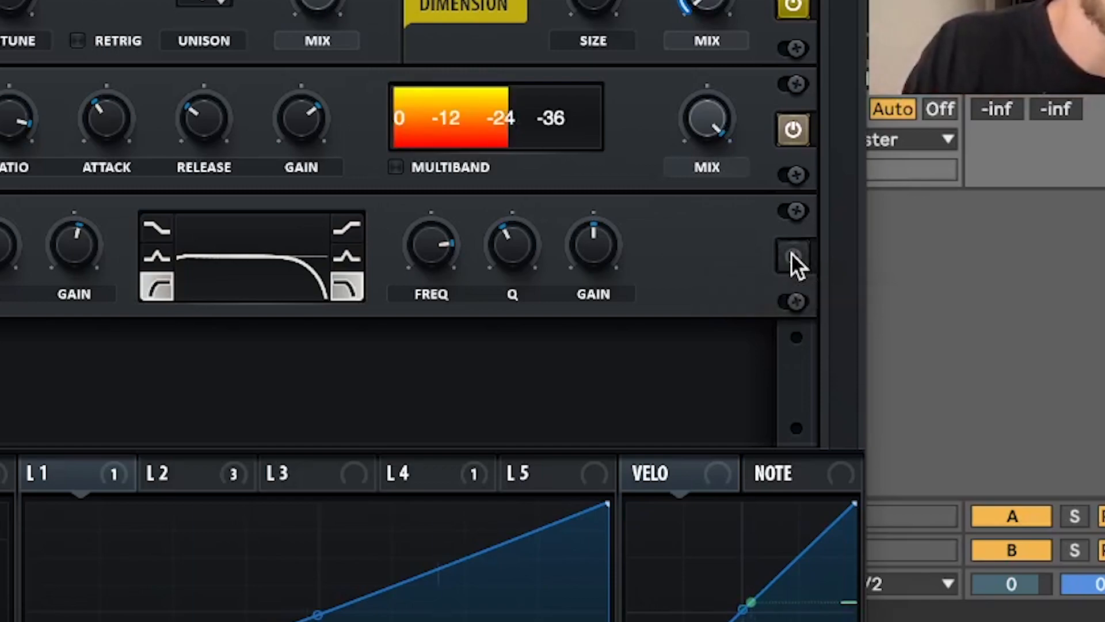
pyautogui.click(792, 254)
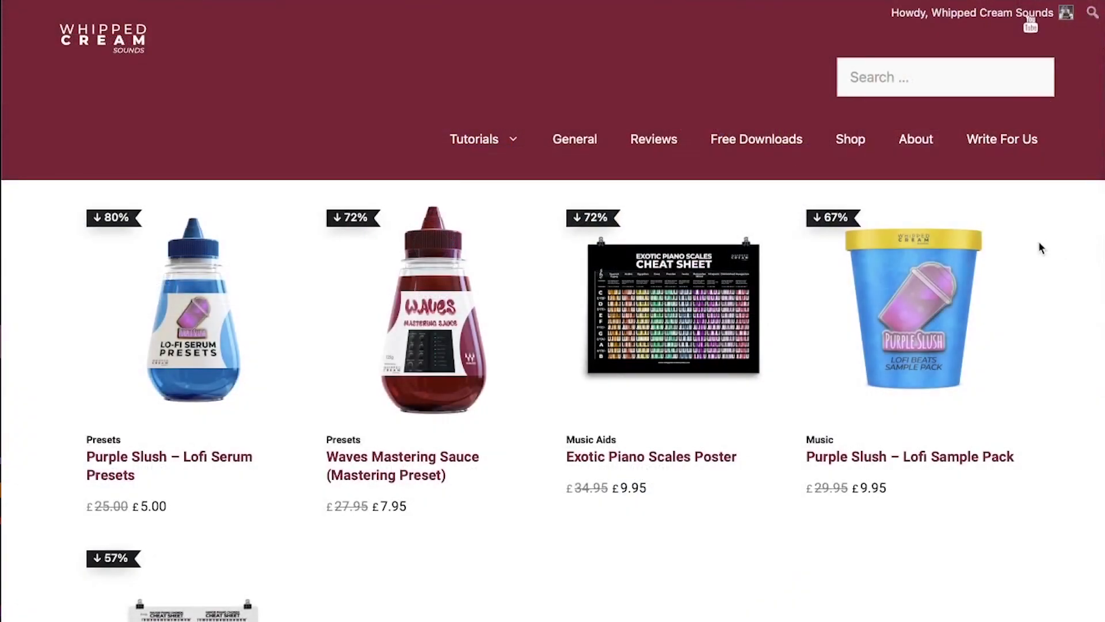
# - Switch to the Whipped Cream Sounds web shop, open the Waves Mastering Sauce product and look through its page
pyautogui.scroll(-3, 1038, 242)
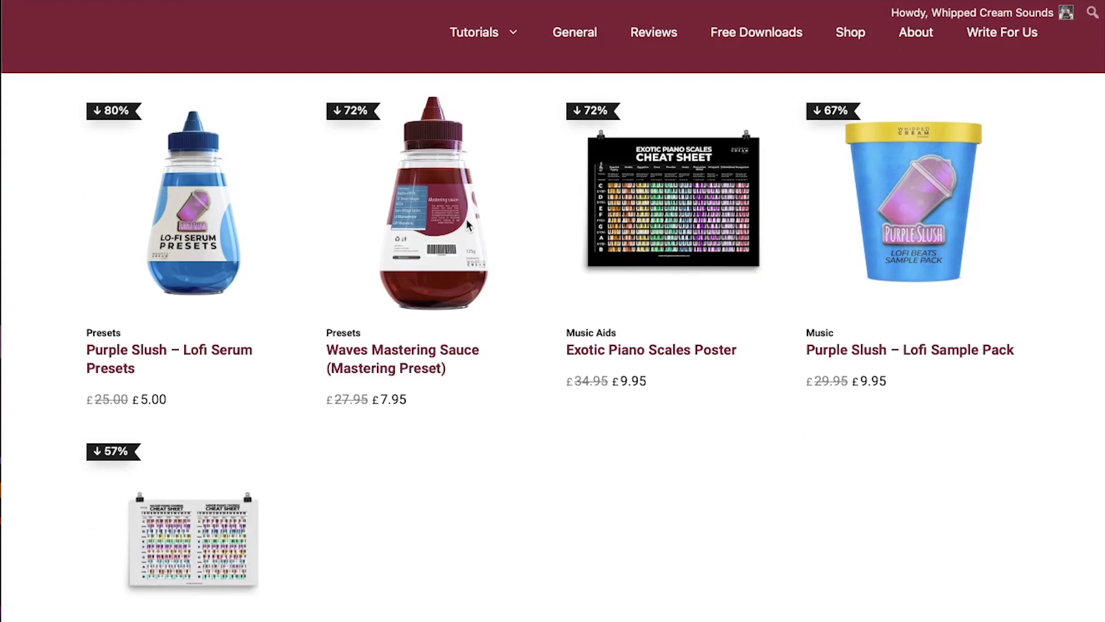
pyautogui.click(468, 224)
pyautogui.scroll(-10, 468, 224)
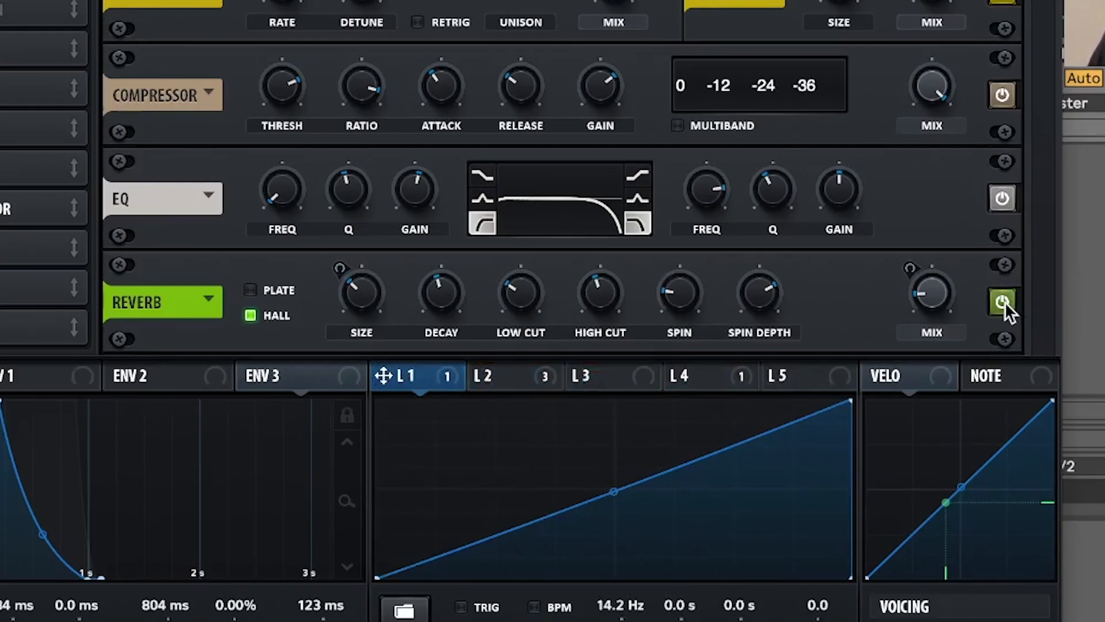
# - Select LFO 2 in Serum and check the hall reverb's size, decay, low cut, high cut, spin and mix settings
pyautogui.click(518, 377)
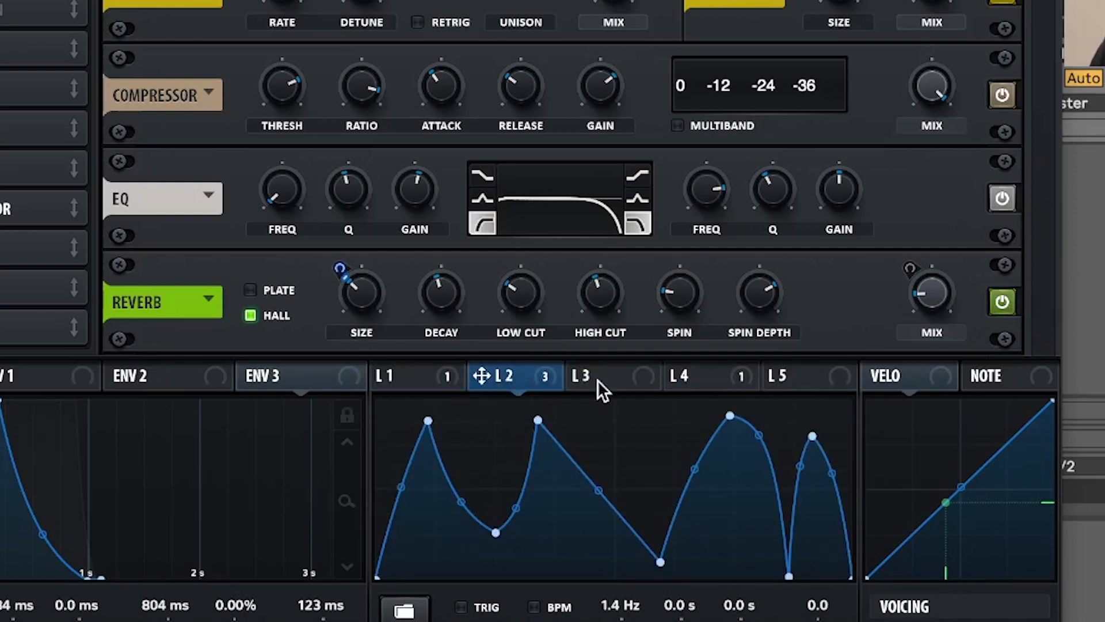
pyautogui.moveTo(378, 287)
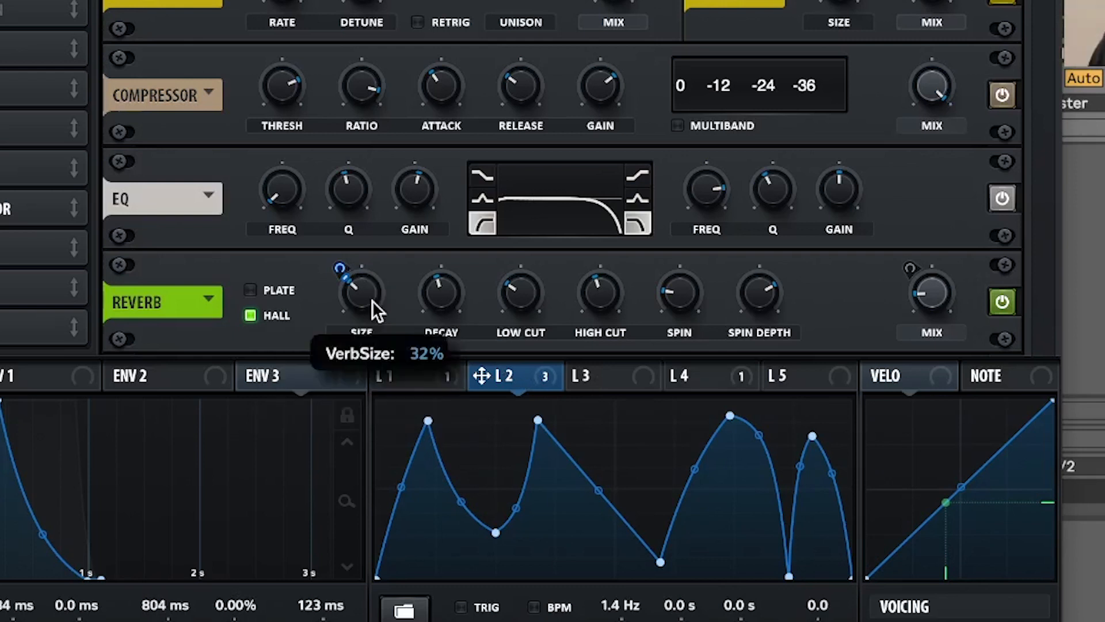
pyautogui.moveTo(440, 298)
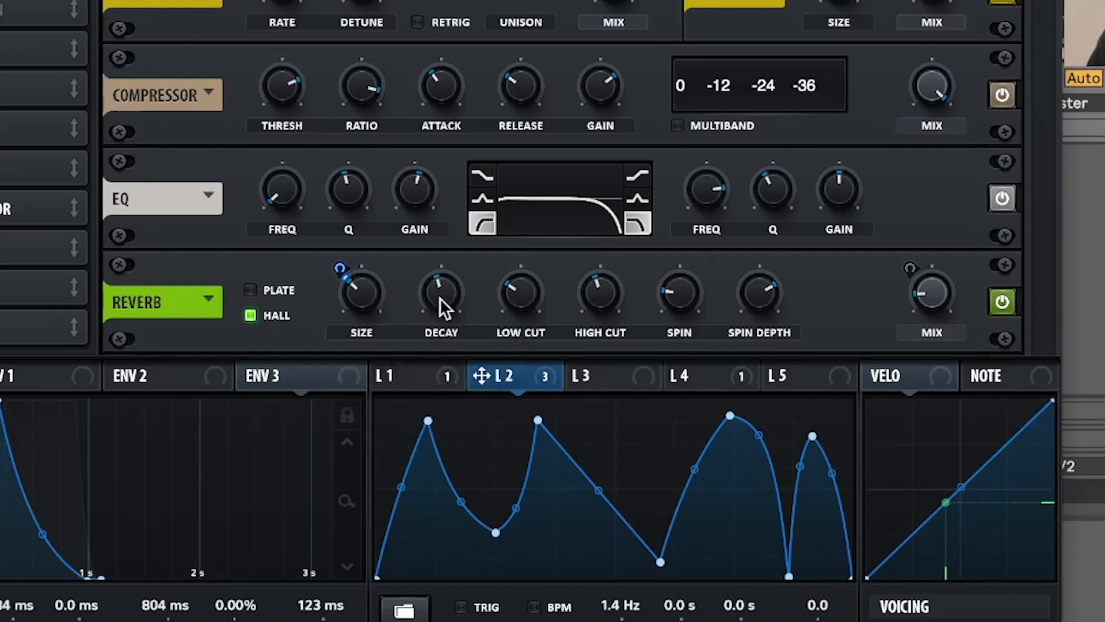
pyautogui.moveTo(501, 293)
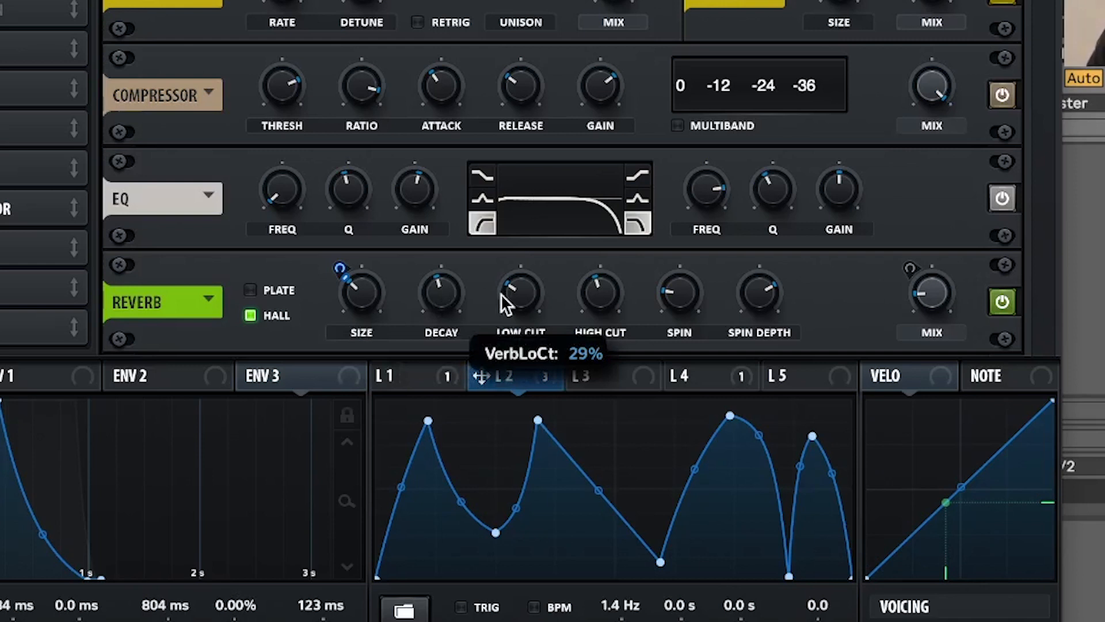
pyautogui.moveTo(614, 290)
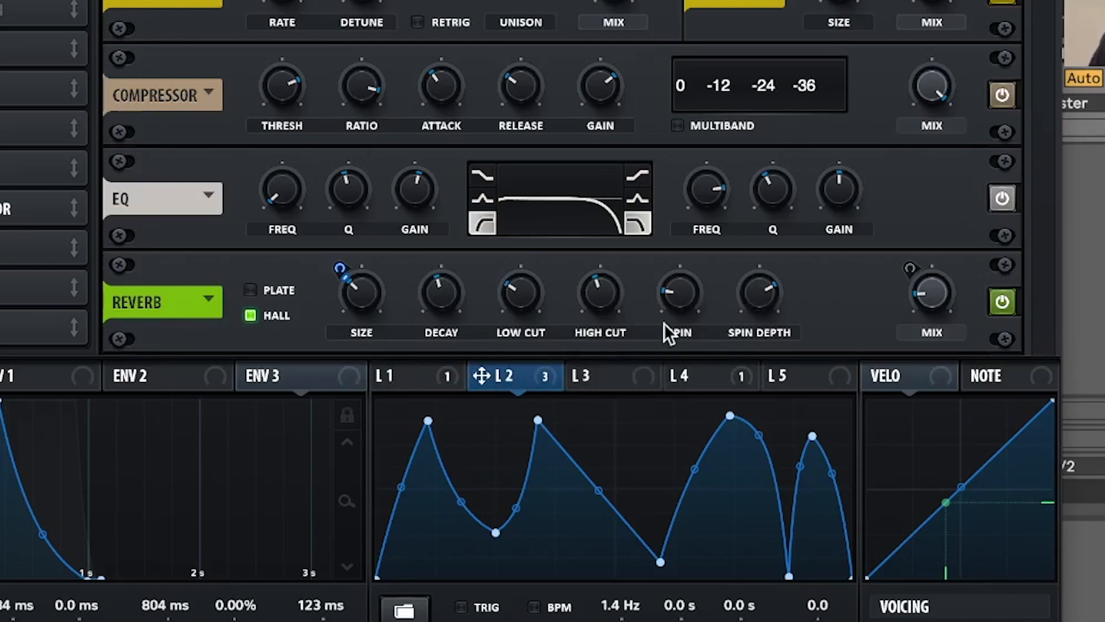
pyautogui.moveTo(935, 300)
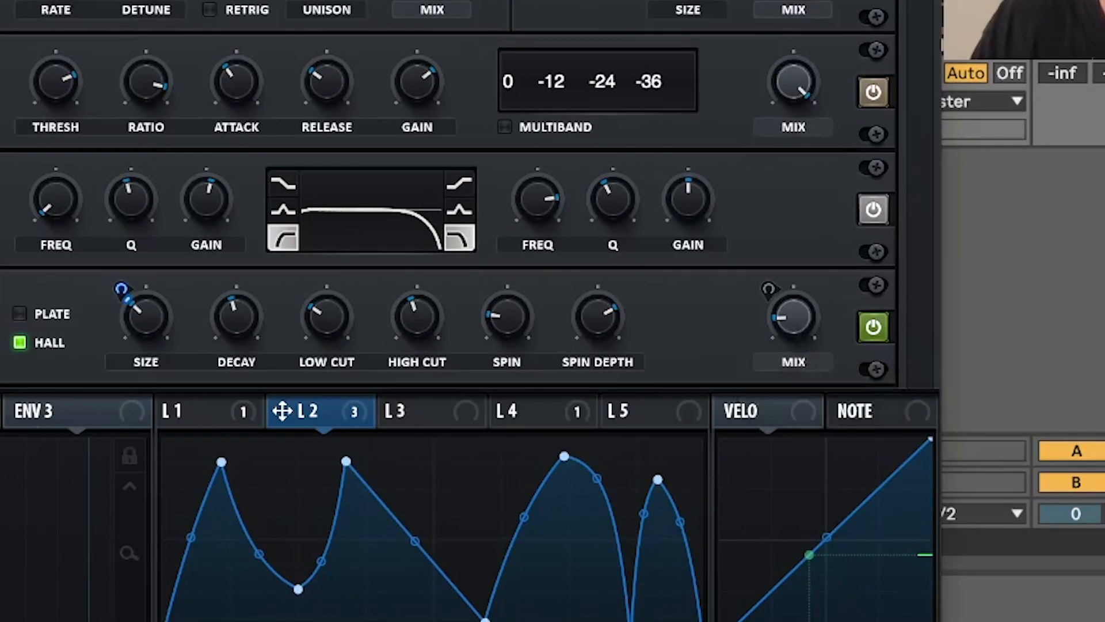
# - Turn the Reverb macro all the way down and raise it again to compare the sound
pyautogui.moveTo(0, 539)
pyautogui.moveTo(368, 253); pyautogui.dragTo(359, 356)
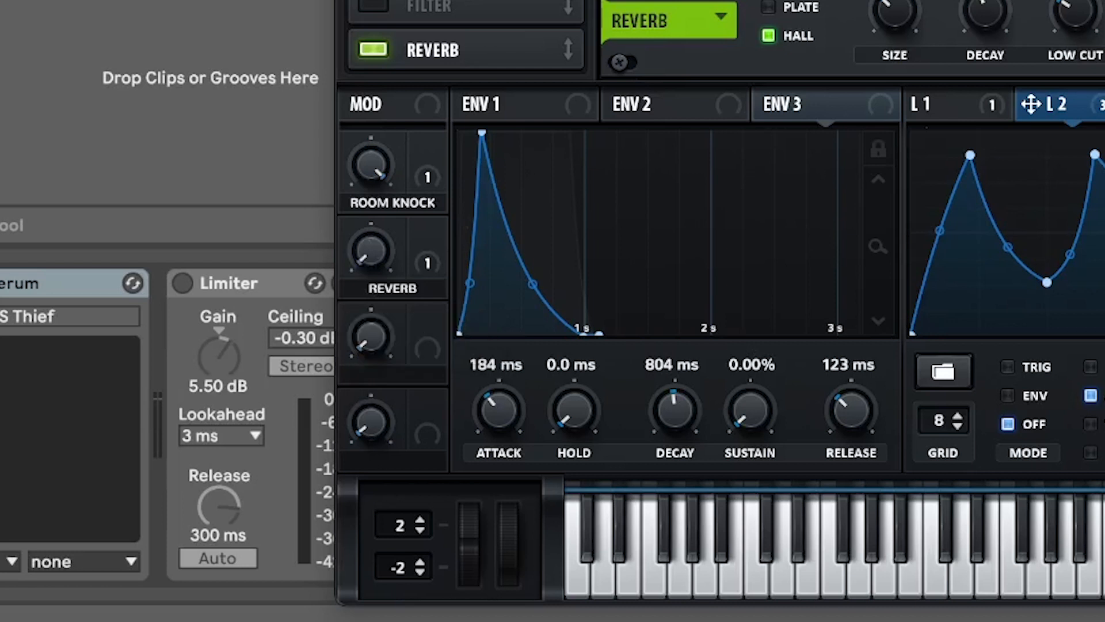
pyautogui.moveTo(377, 237); pyautogui.dragTo(400, 171)
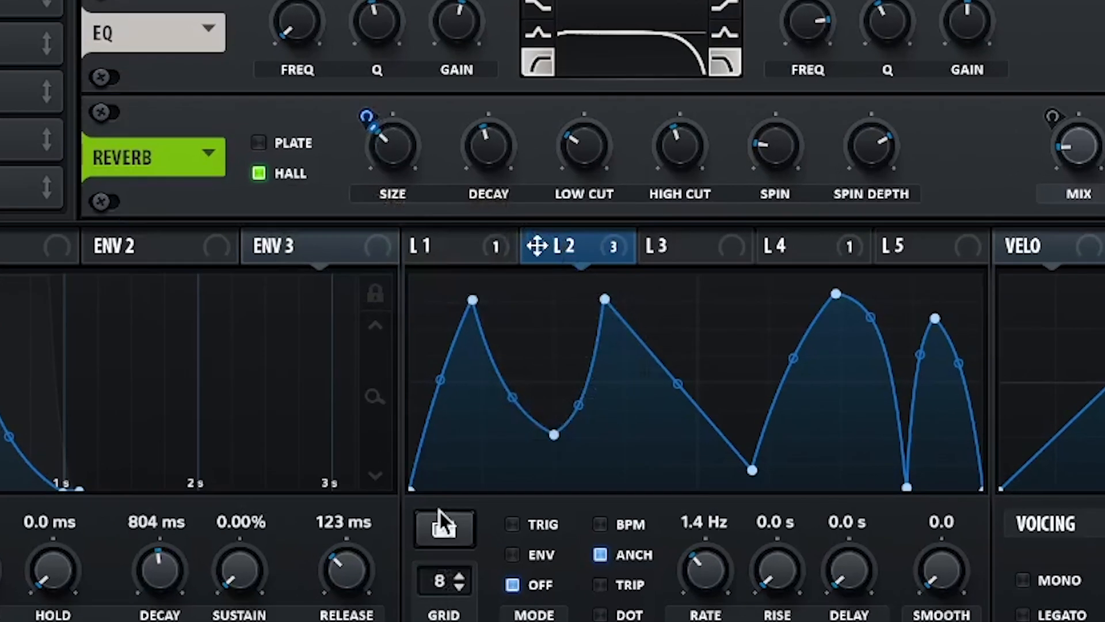
# - Open the shape preset list for LFO 2 and close it without choosing a shape
pyautogui.click(551, 471)
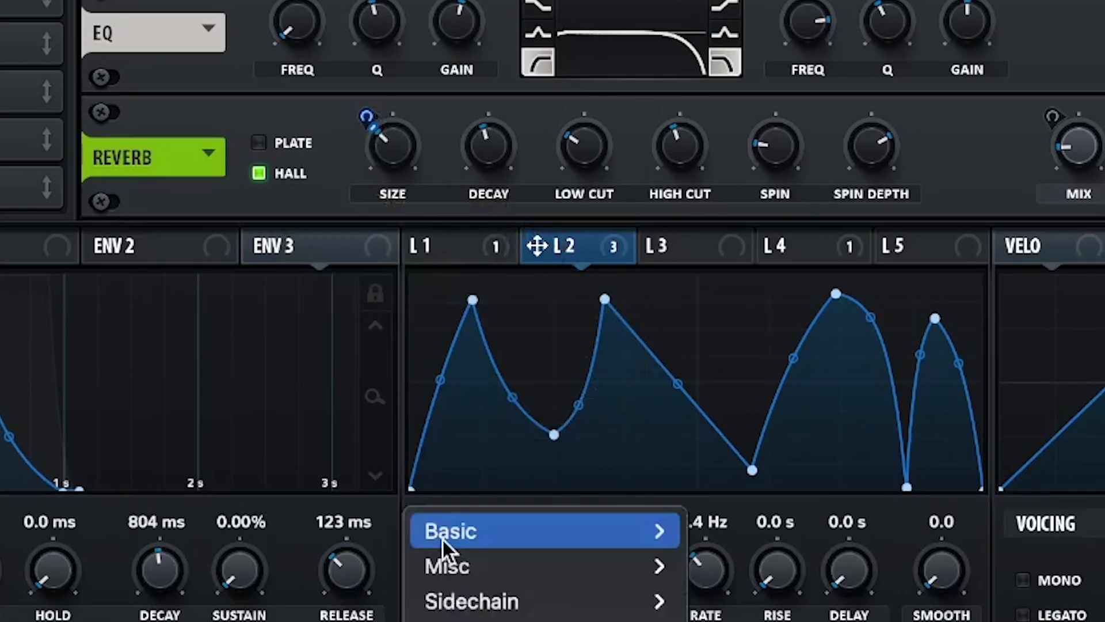
pyautogui.click(543, 401)
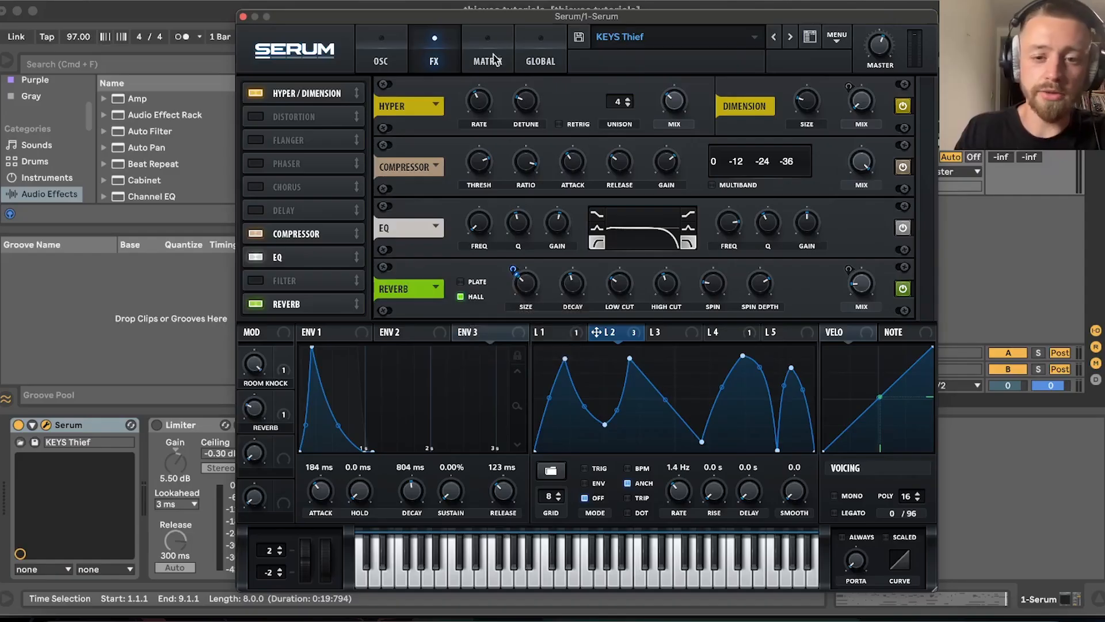
# - In the modulation matrix, raise the LFO 2 amount on VerbSize to exaggerate the effect, and pull it back to around zero
pyautogui.click(489, 60)
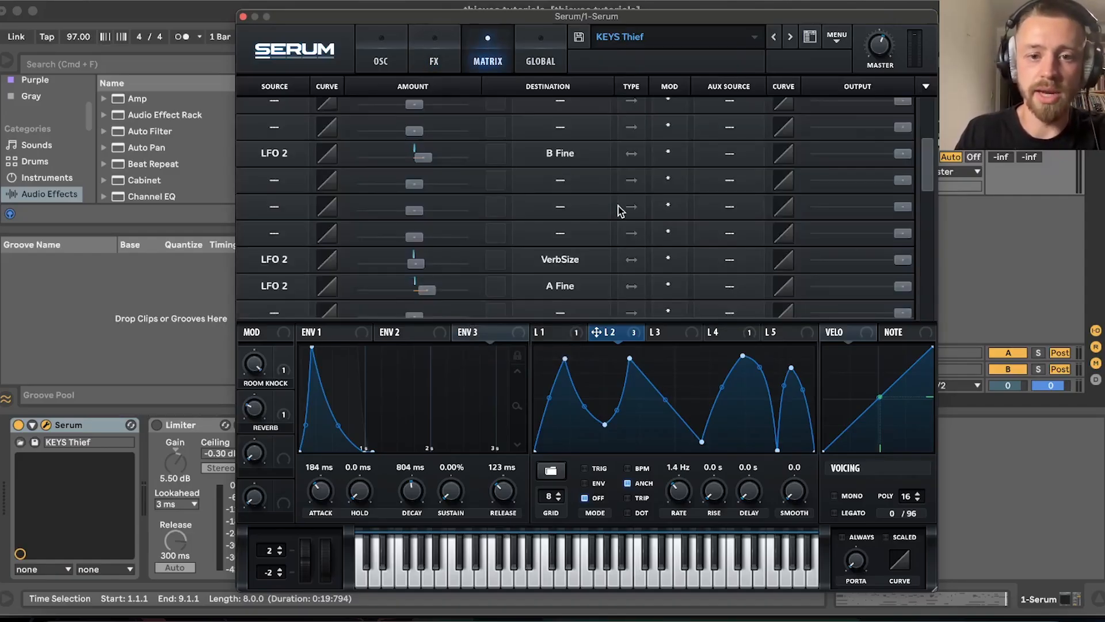
pyautogui.scroll(5, 582, 192)
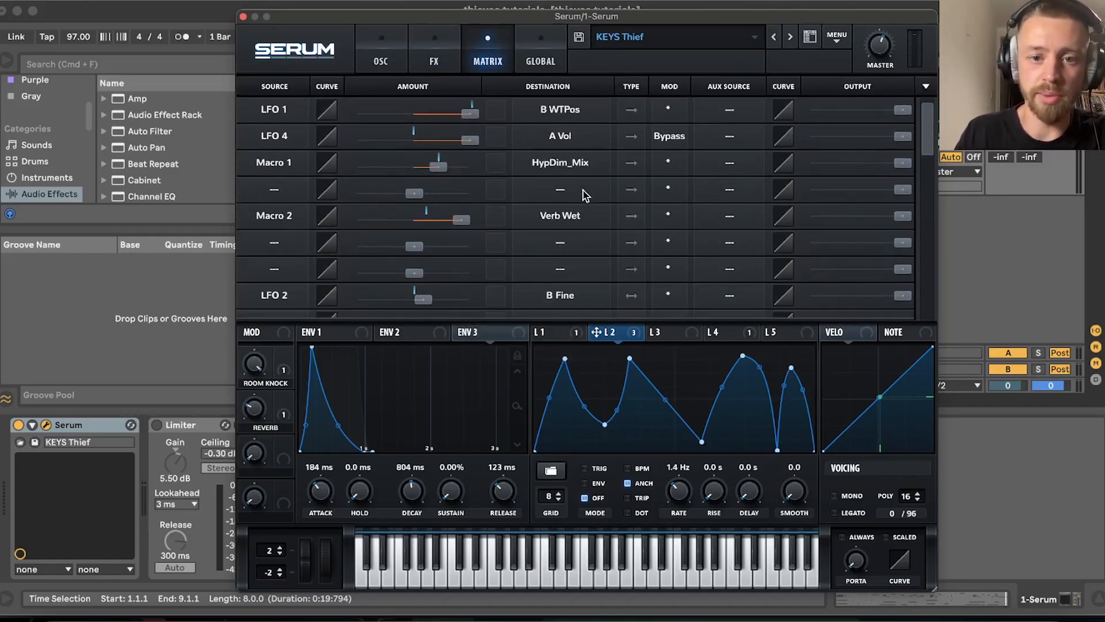
pyautogui.scroll(-5, 420, 171)
pyautogui.moveTo(420, 171)
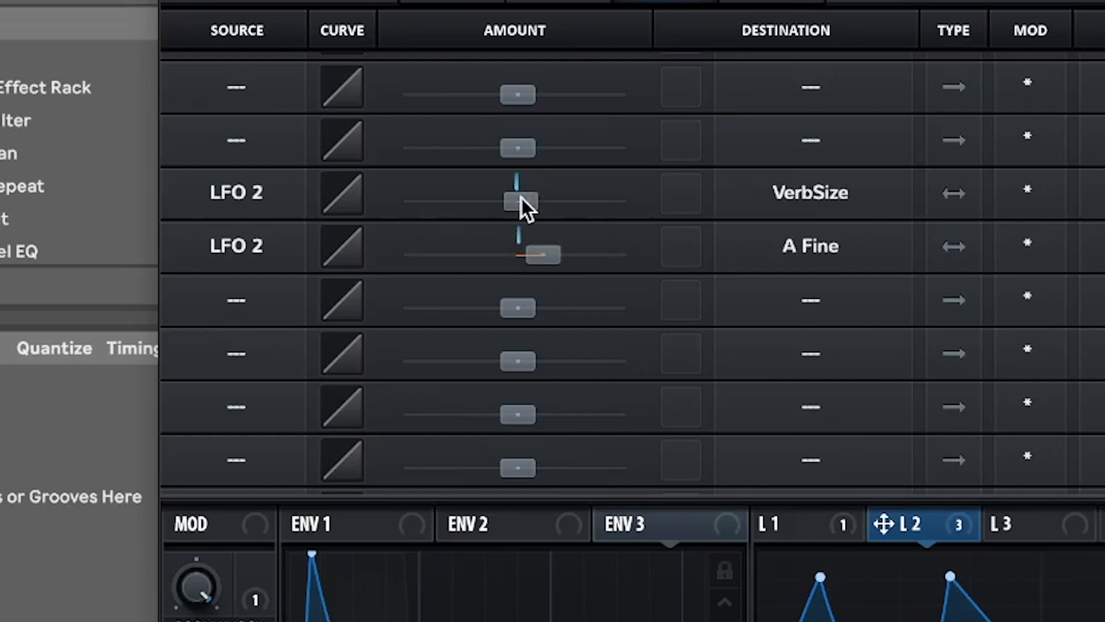
pyautogui.moveTo(522, 198); pyautogui.dragTo(597, 202)
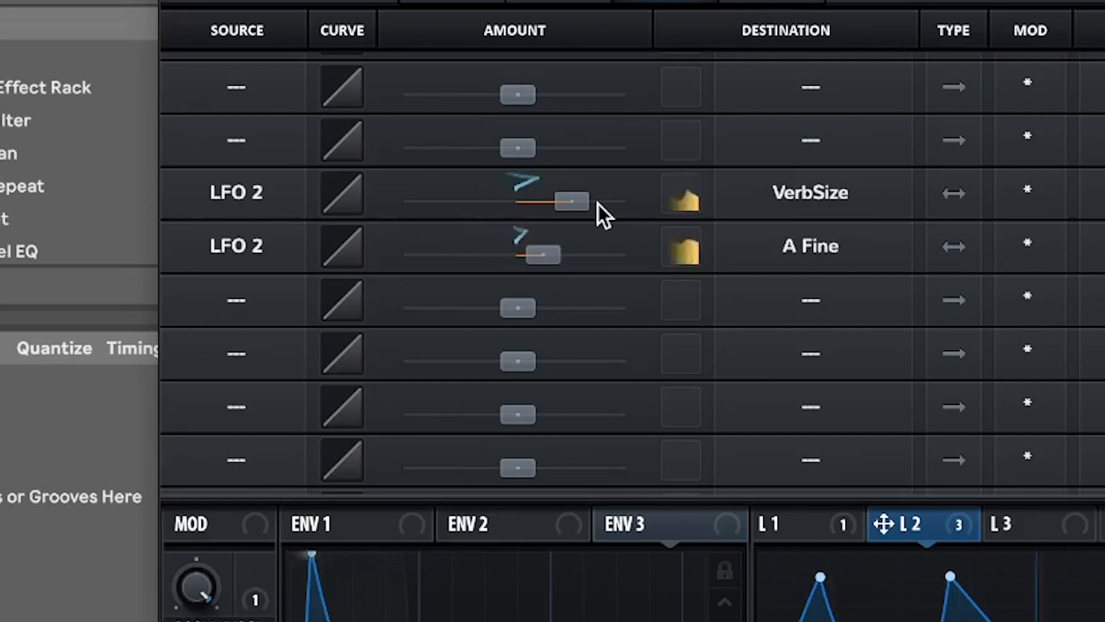
pyautogui.moveTo(572, 203); pyautogui.dragTo(507, 205)
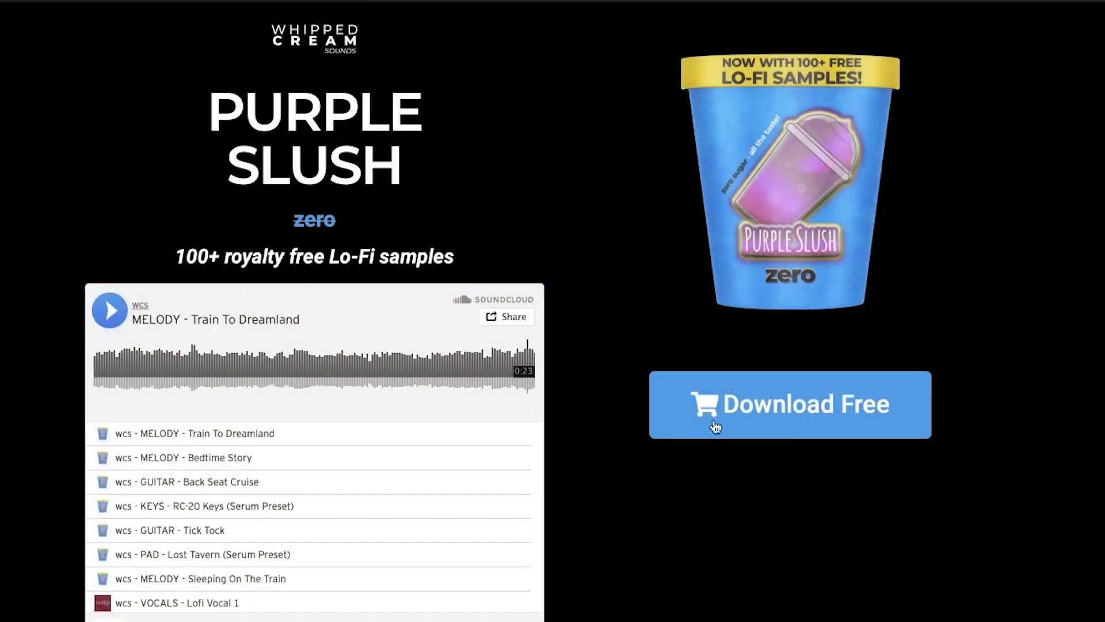
# - Open the free download form for the Purple Slush zero sample pack on the website
pyautogui.click(715, 426)
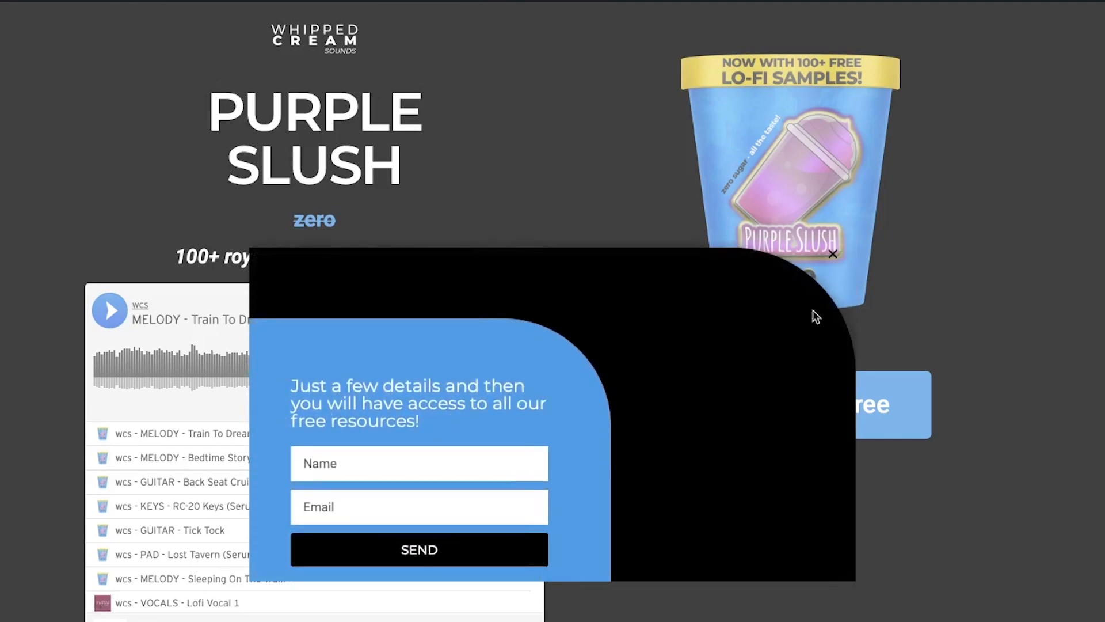
# - Look through the Purple Slush lo-fi sample pack page and add the pack to the cart
pyautogui.scroll(-15, 586, 213)
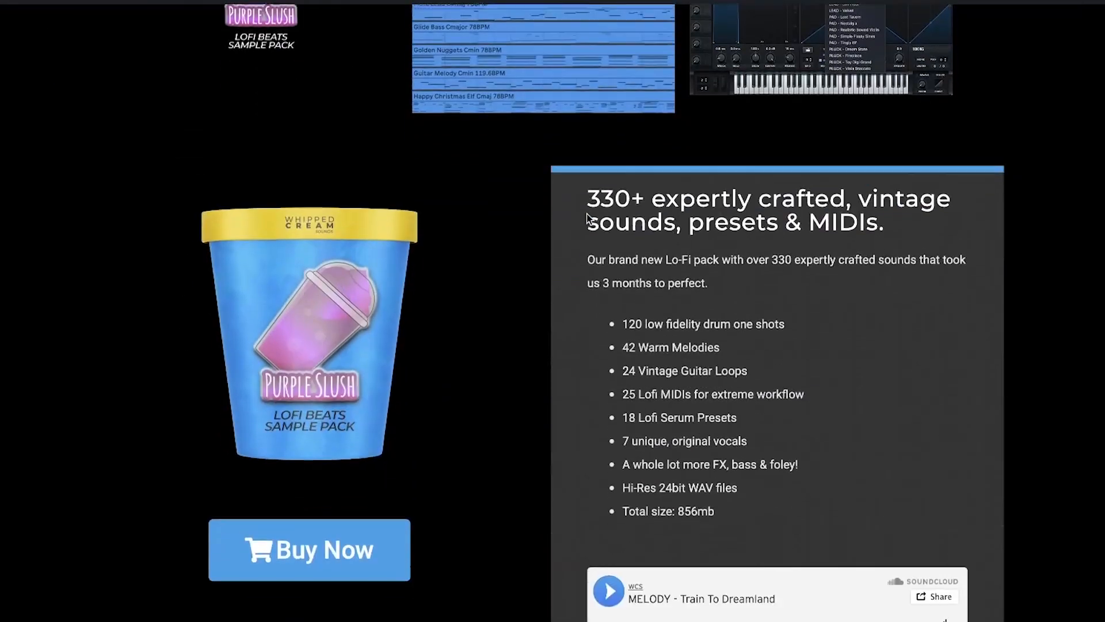
pyautogui.scroll(-20, 586, 213)
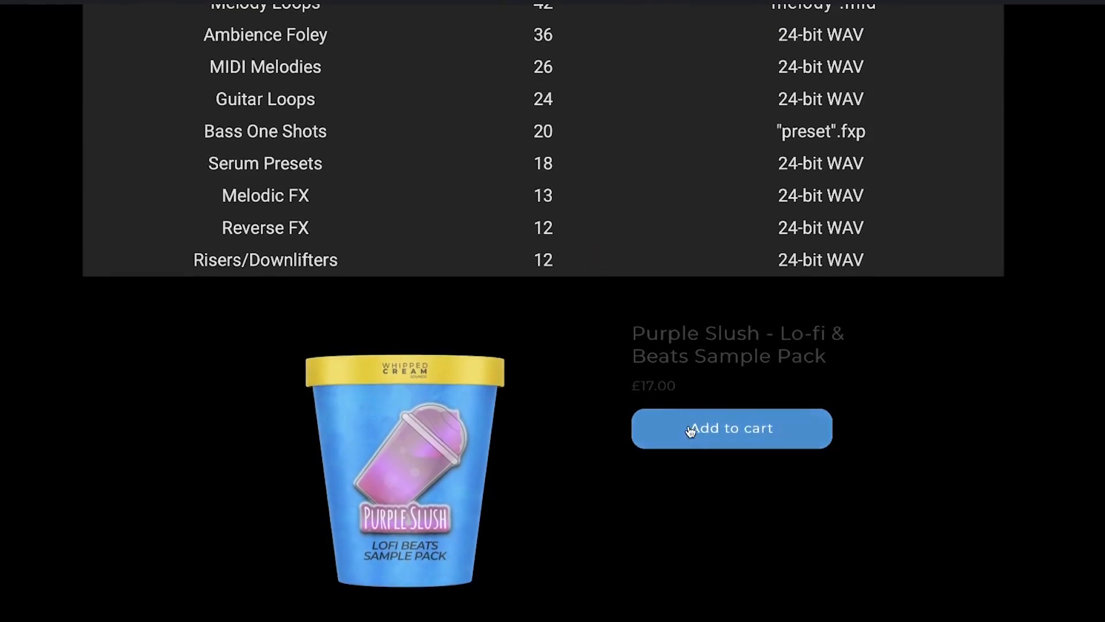
pyautogui.click(691, 430)
pyautogui.click(925, 604)
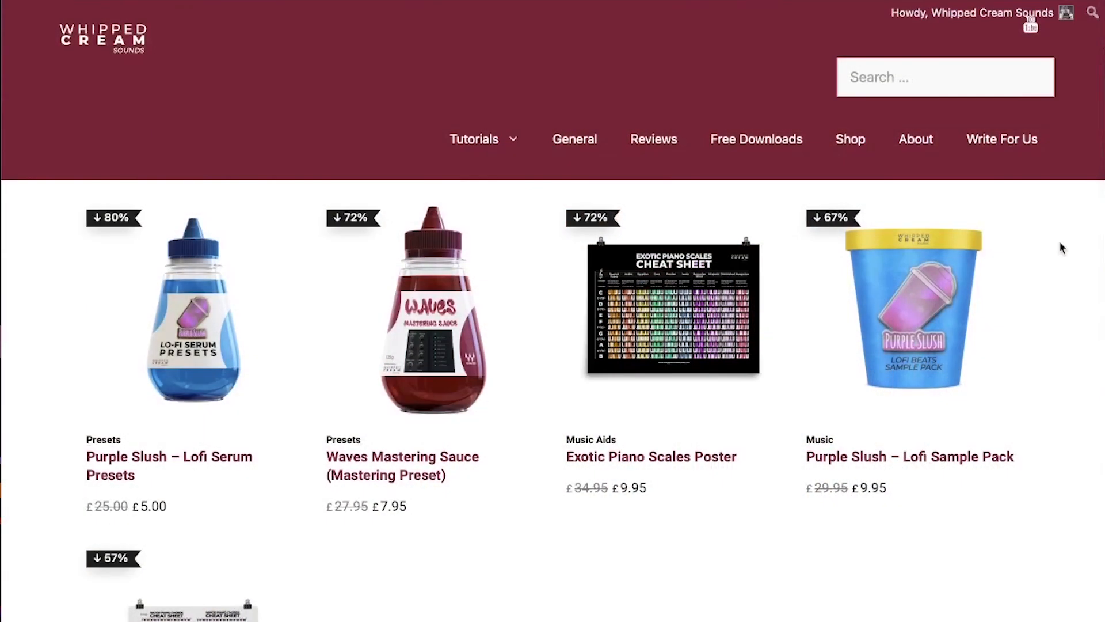
# - Find Waves Mastering Sauce among the shop's products and review its offer and description
pyautogui.scroll(-2, 1041, 242)
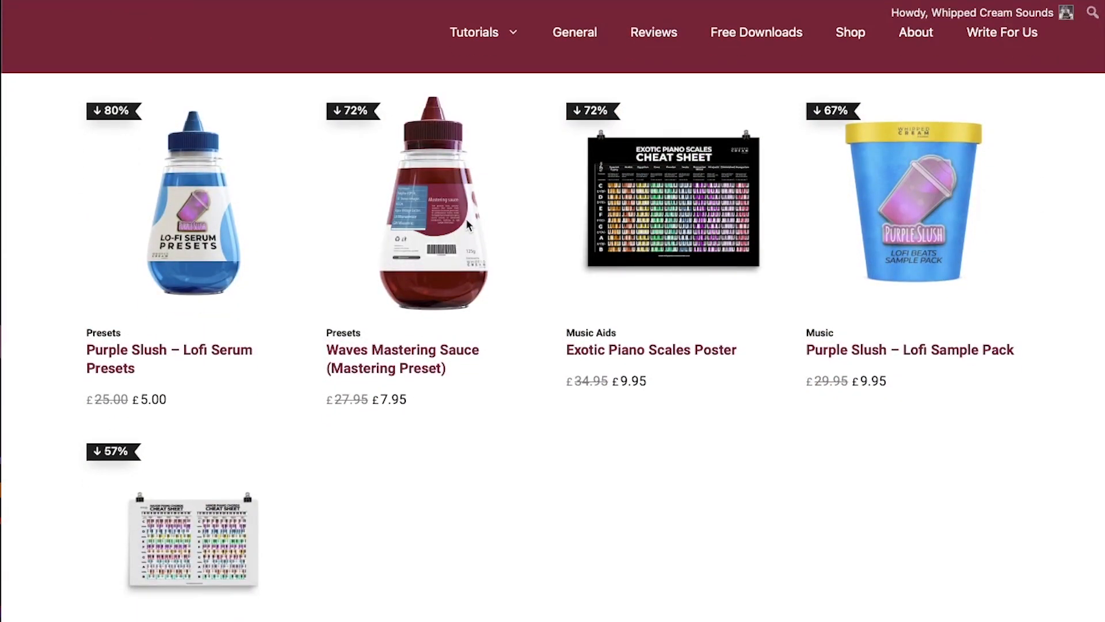
pyautogui.click(468, 225)
pyautogui.scroll(-10, 467, 224)
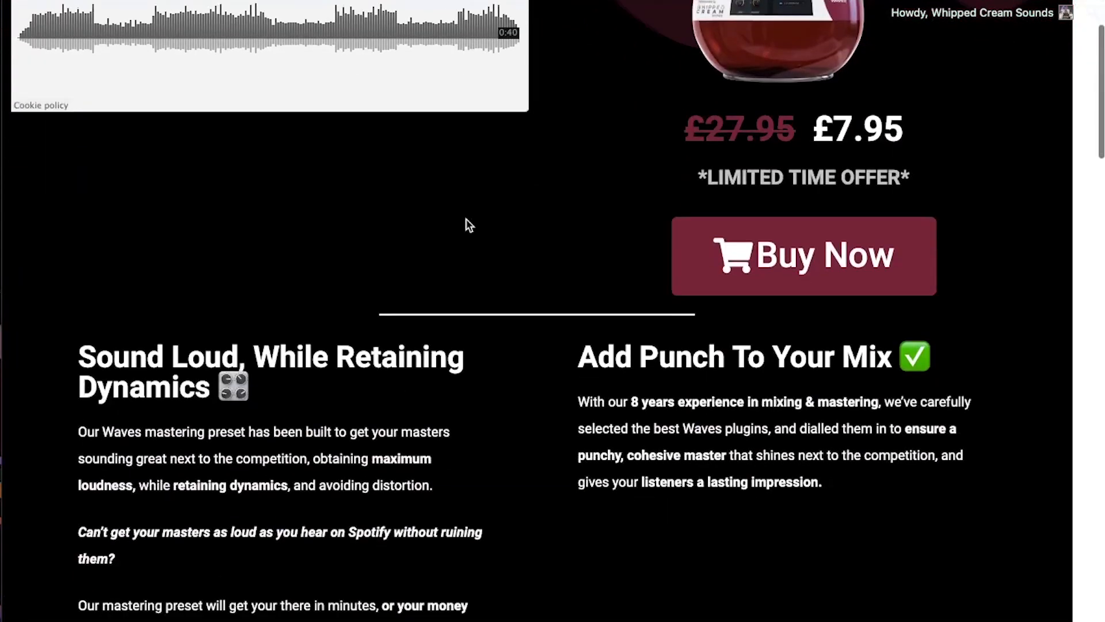